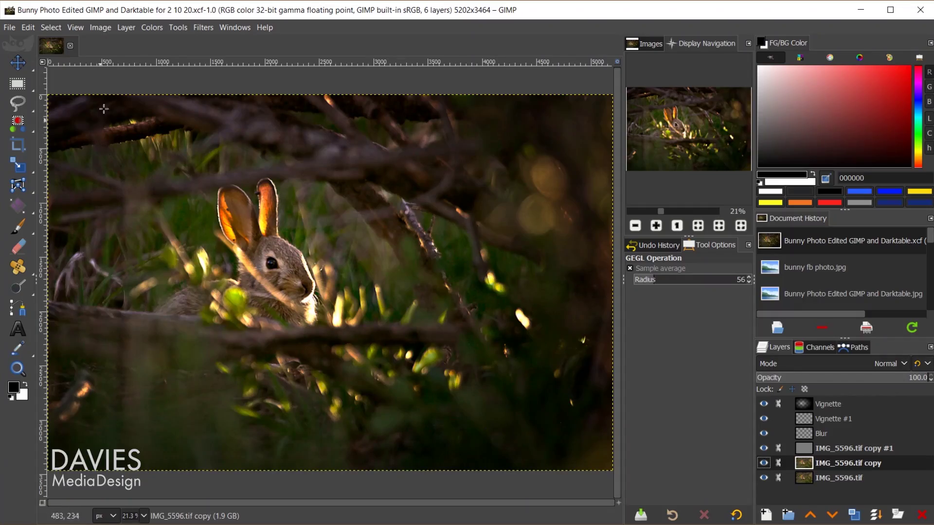
- Look through the toolbox's tool groups, including Move, Rectangle Select and Free Select, to see which tools each contains
mouse_move(17, 123)
mouse_move(27, 64)
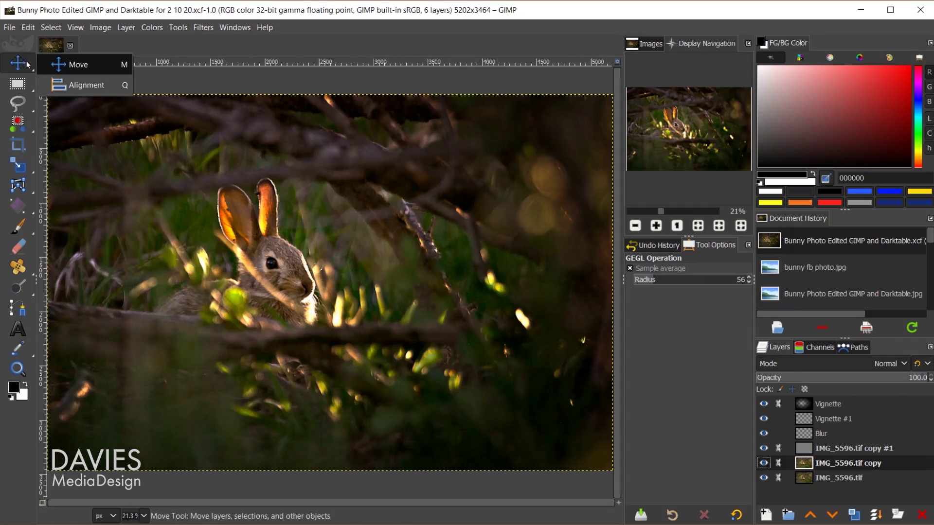
mouse_move(23, 86)
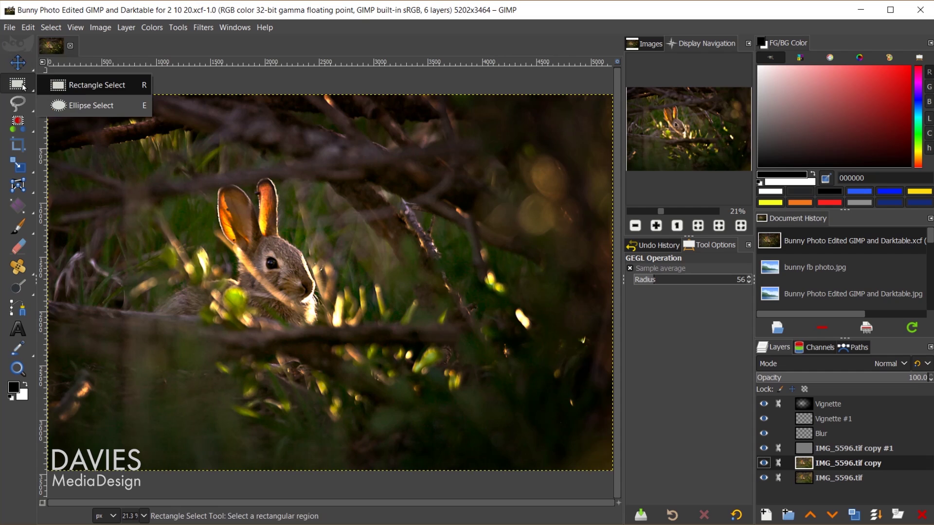
mouse_move(25, 106)
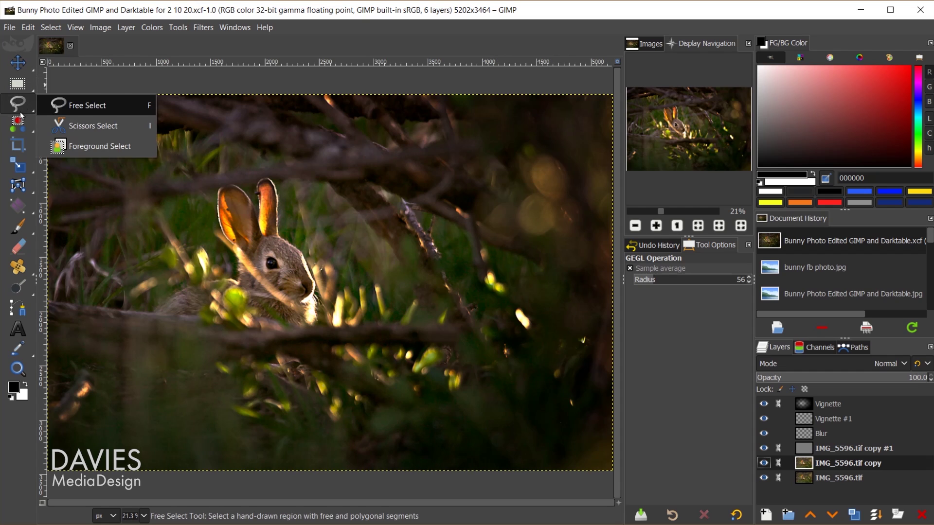
mouse_move(28, 166)
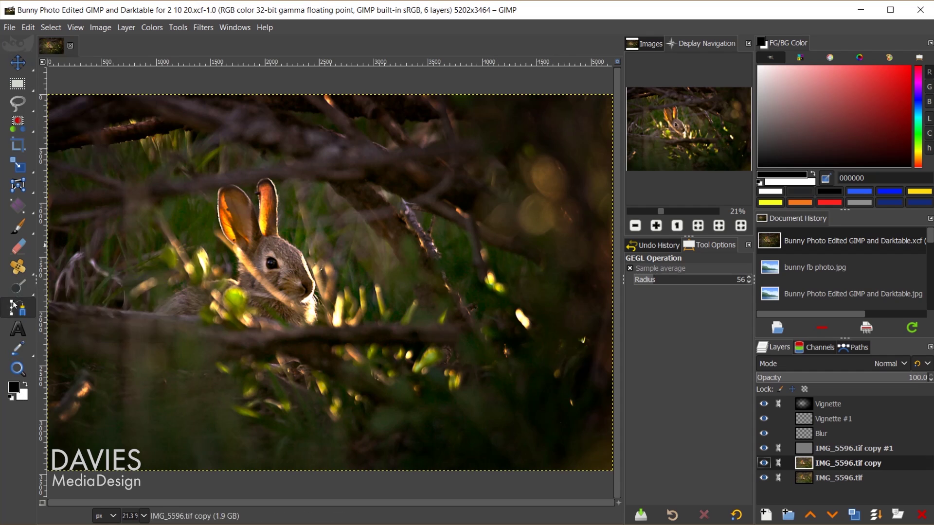
mouse_move(17, 292)
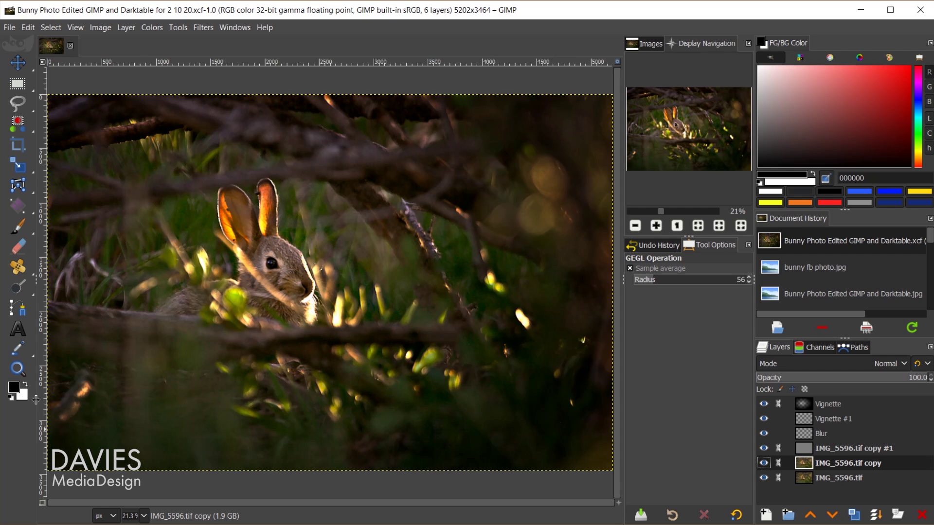
- Widen the toolbox to two columns of tools and narrow it back to a single column
drag(36, 399, 55, 397)
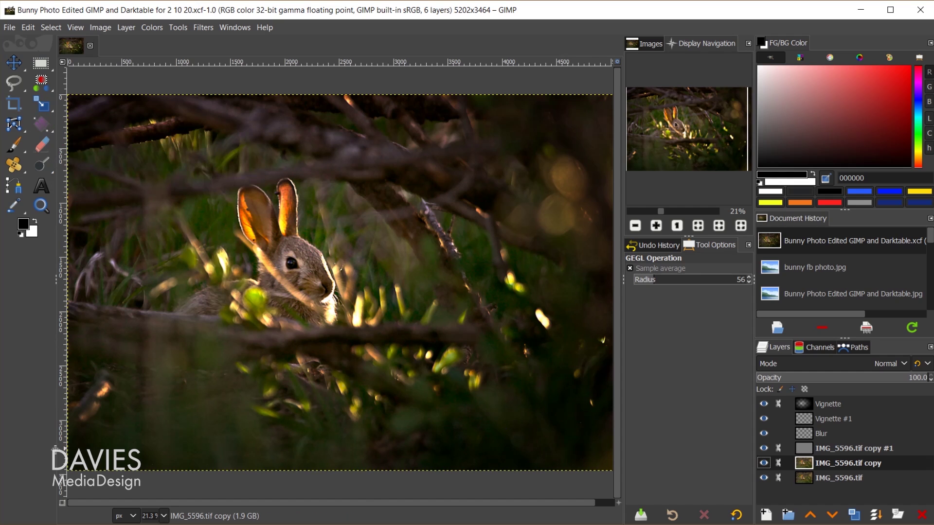
drag(56, 446, 32, 441)
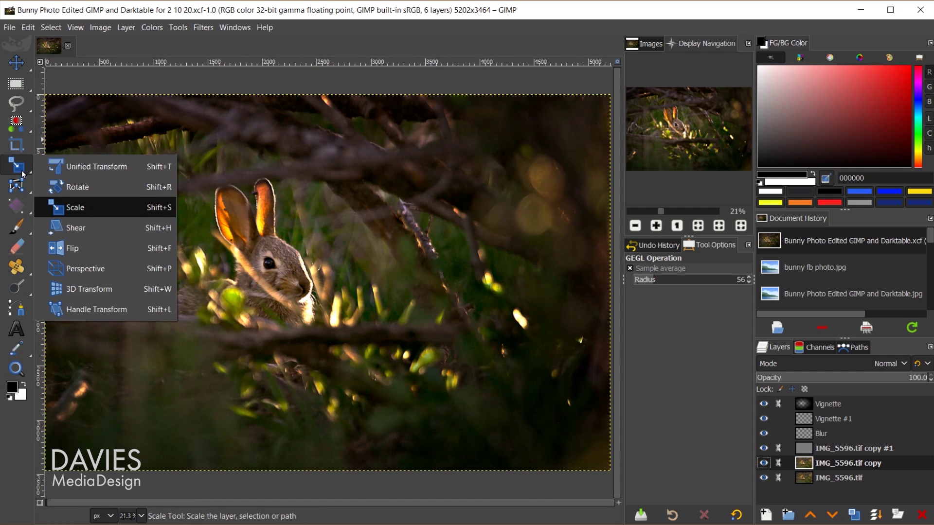
- Review the tool group menu modes in the Toolbox preferences, keeping Show on hover in single column, and close without saving
click(27, 28)
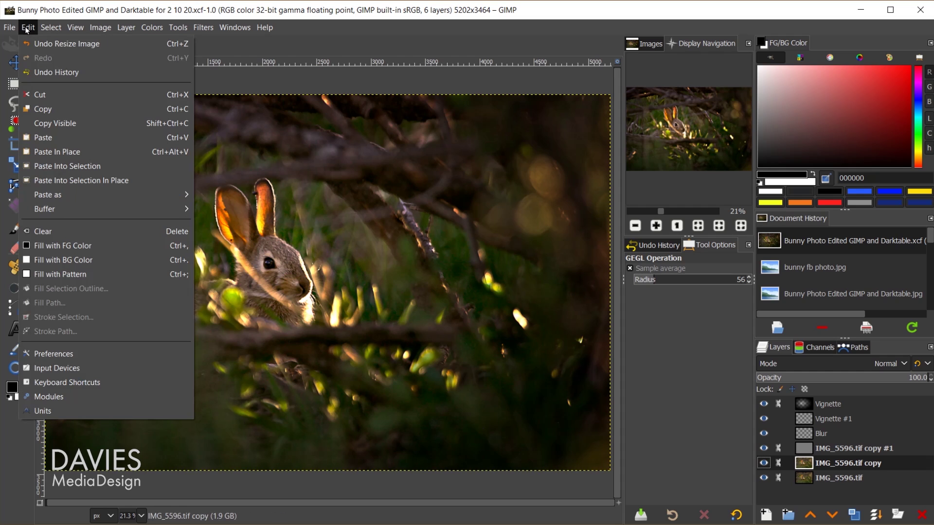
click(73, 352)
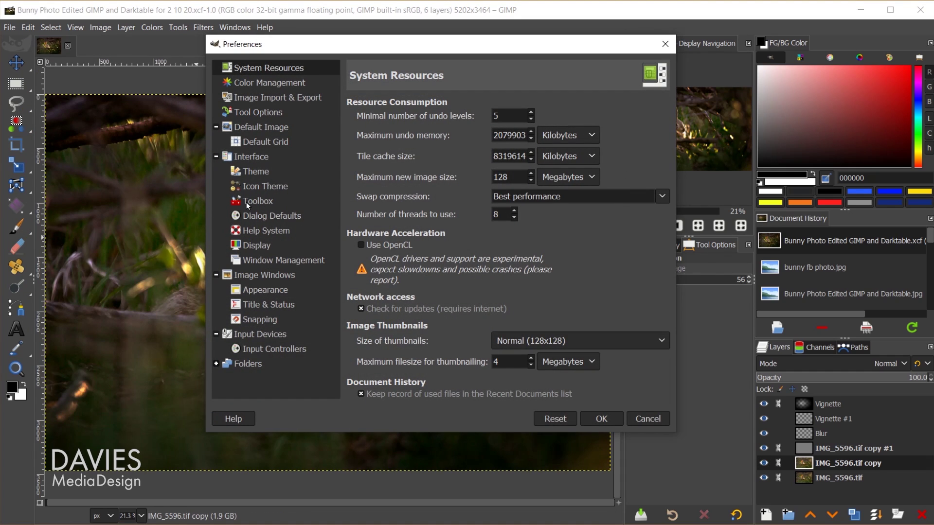
click(251, 202)
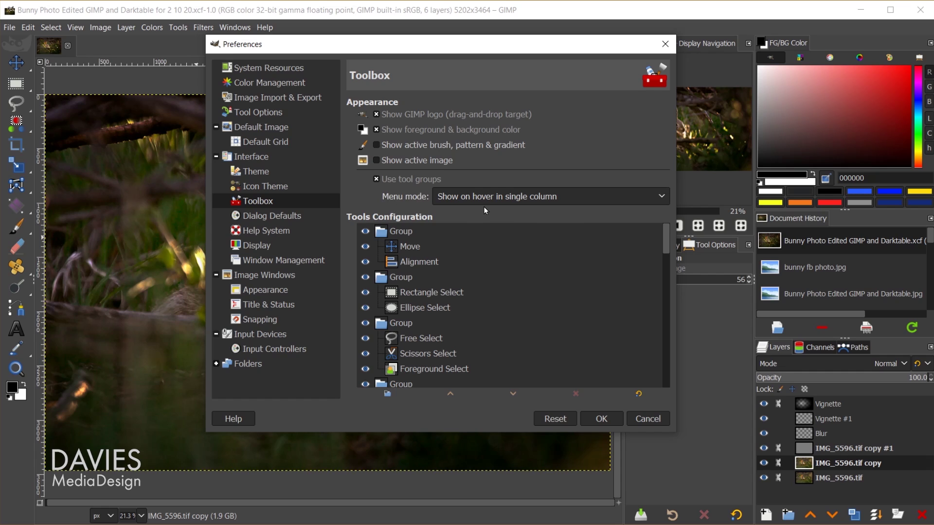
click(535, 199)
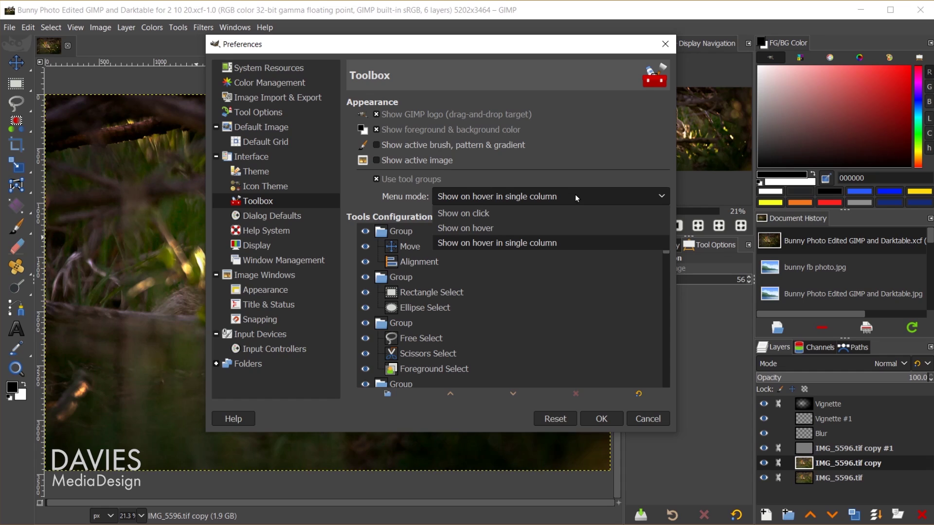
click(545, 244)
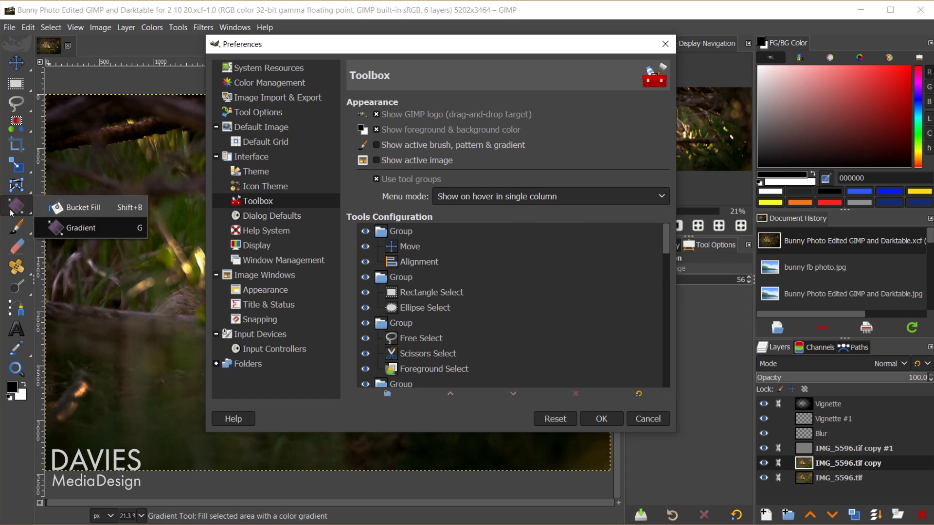
click(659, 421)
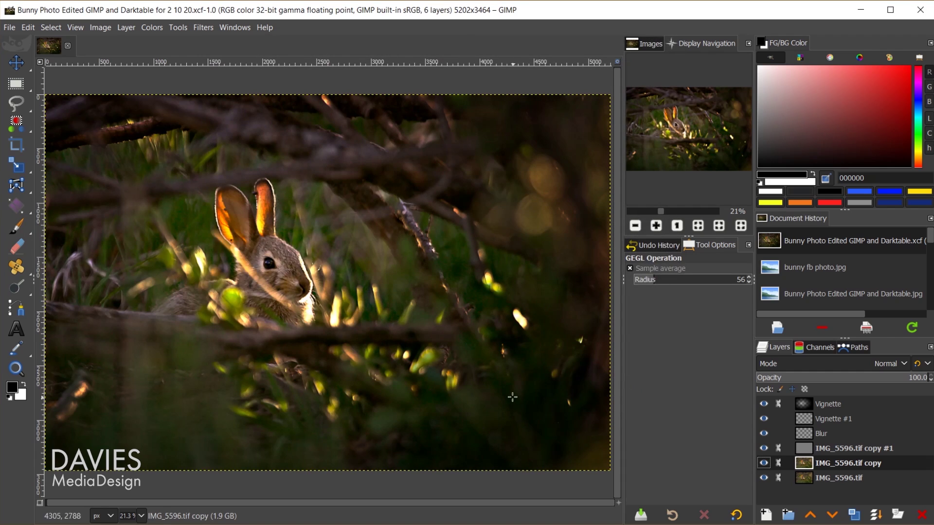
- Crop the image at a fixed 16:9 ratio across its full width to 5202 × 2926 px, leaving Delete cropped pixels off
mouse_move(19, 211)
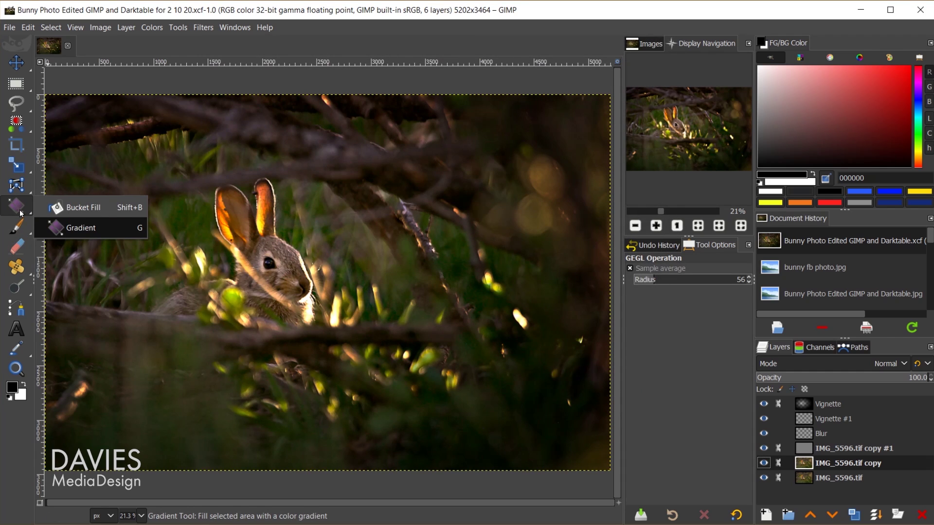
mouse_move(20, 167)
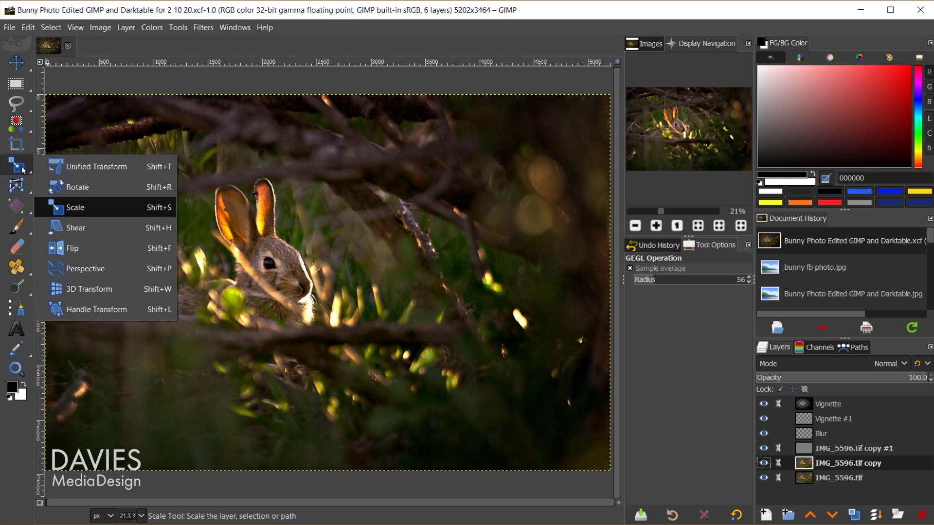
mouse_move(18, 130)
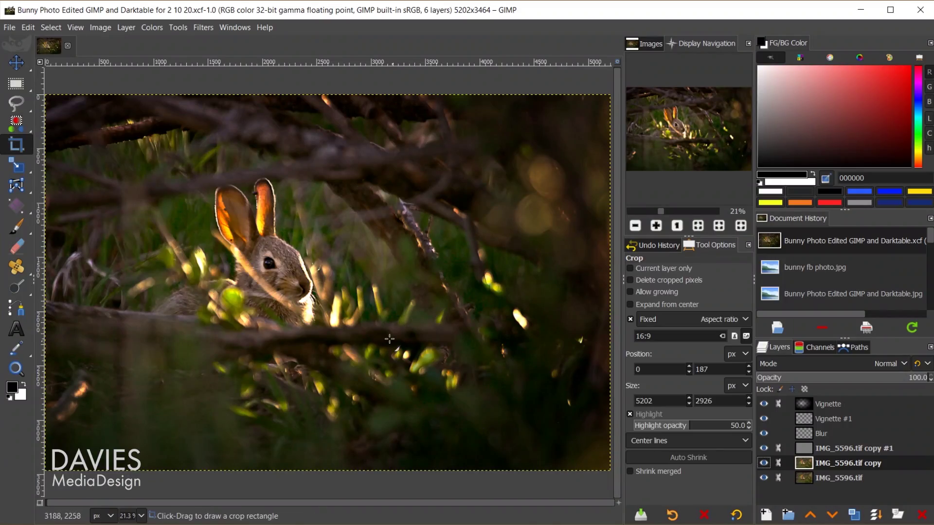
scroll(350, 330, down, 2)
scroll(350, 330, up, 1)
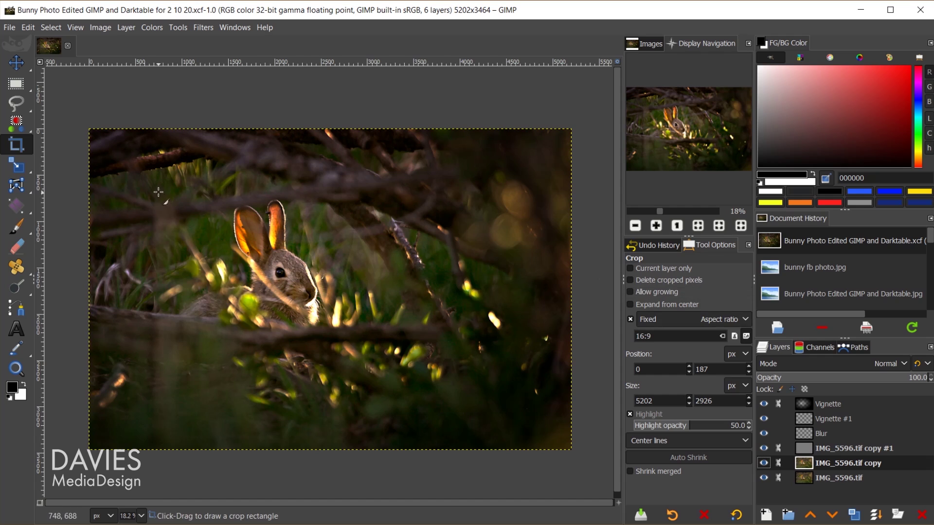
drag(138, 183, 613, 422)
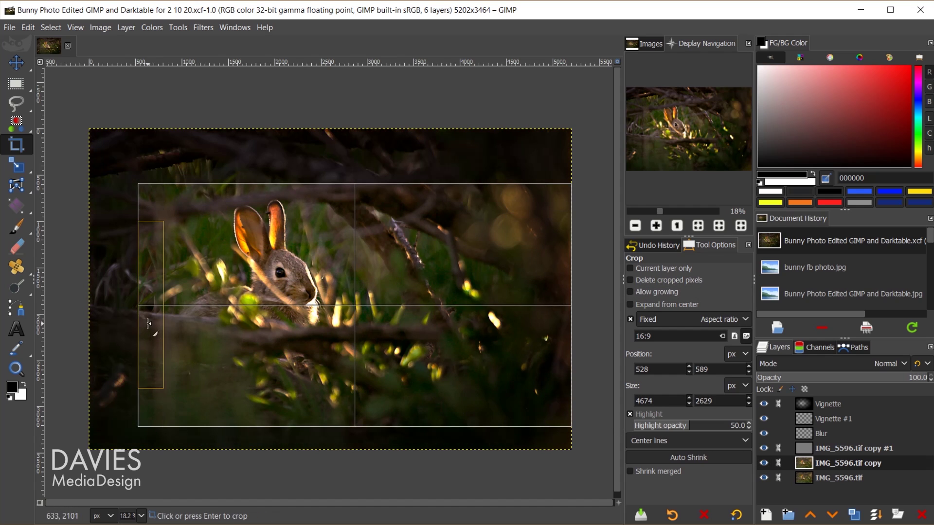
drag(150, 323, 89, 321)
drag(369, 284, 377, 269)
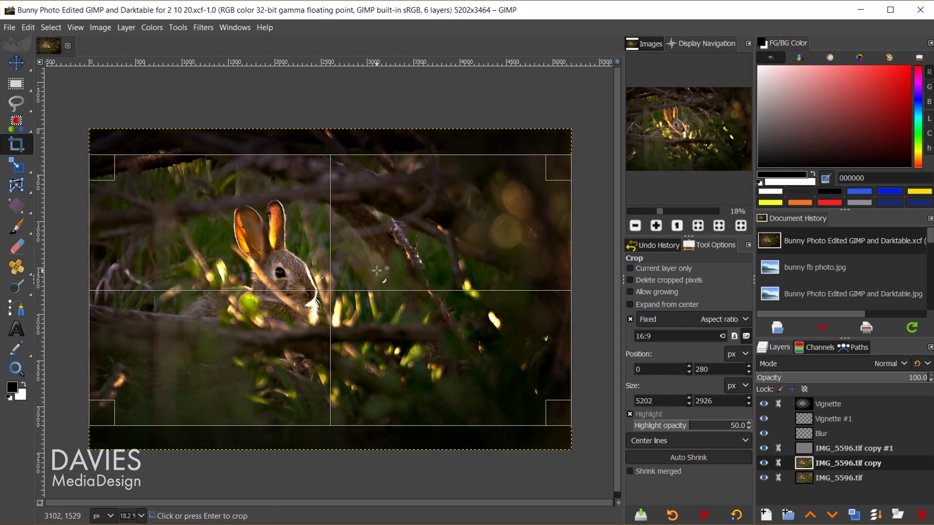
click(385, 236)
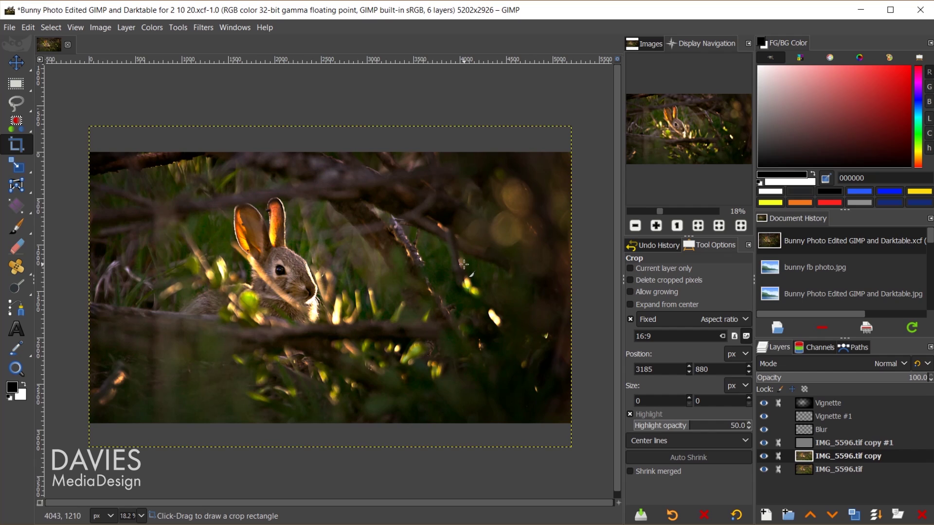
- Try moving the layer slightly within the cropped canvas using the Move tool, and undo the move
key(m)
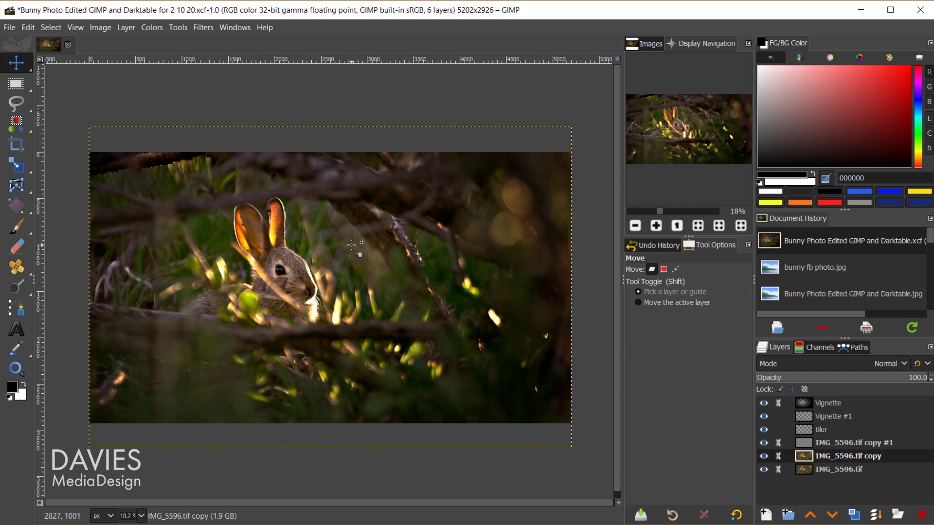
mouse_move(366, 277)
mouse_down()
mouse_move(366, 256)
mouse_move(362, 275)
mouse_move(358, 267)
mouse_up()
key(ctrl+z)
- Fit the canvas to the layers to bring back the hidden cropped areas
click(100, 27)
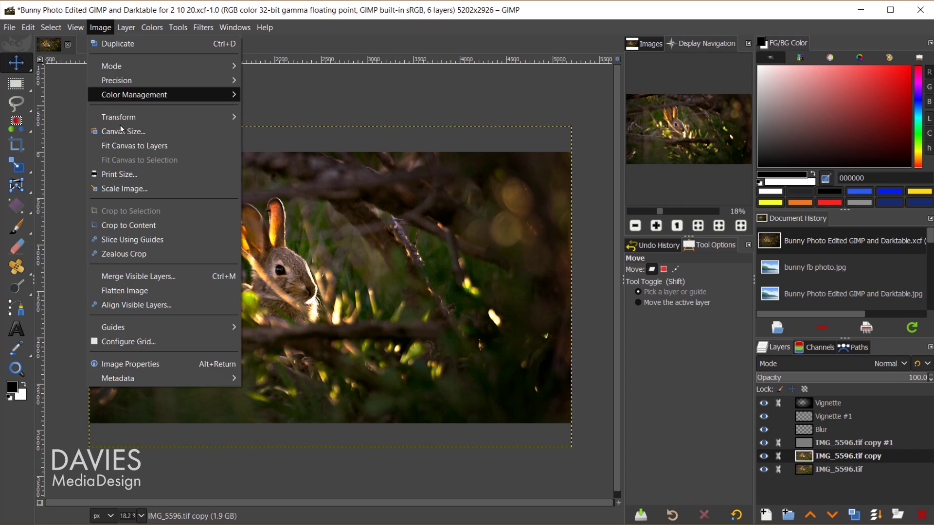
click(128, 146)
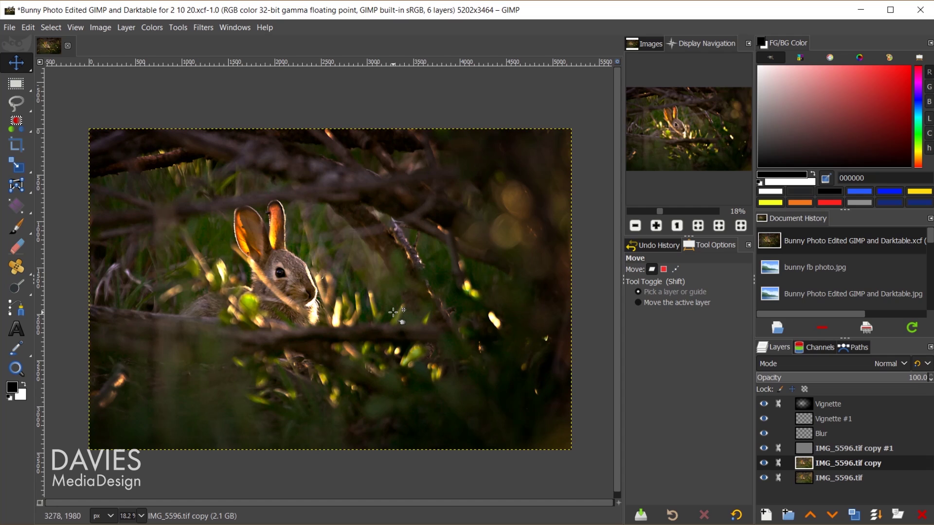
- Crop the image at 16:9 across its full width to 5202 × 2927 px with Delete cropped pixels enabled
key(shift+c)
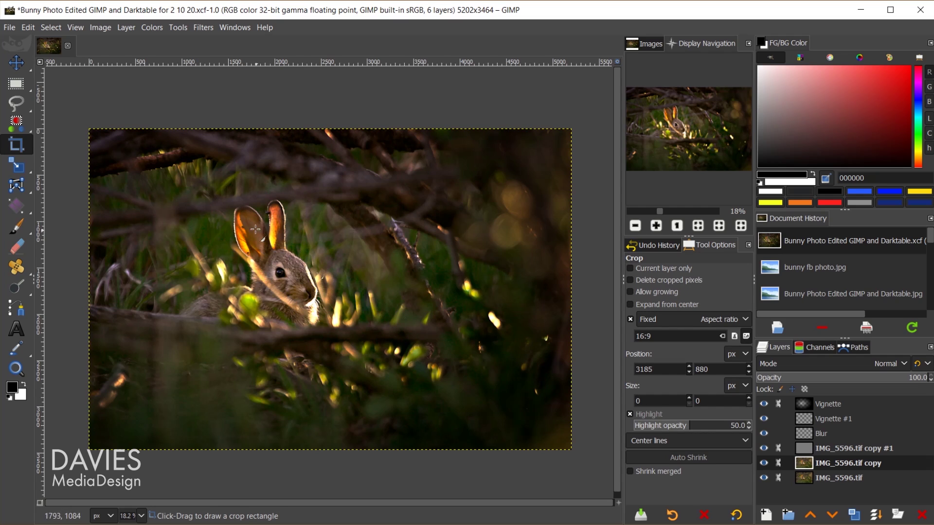
drag(235, 187, 567, 375)
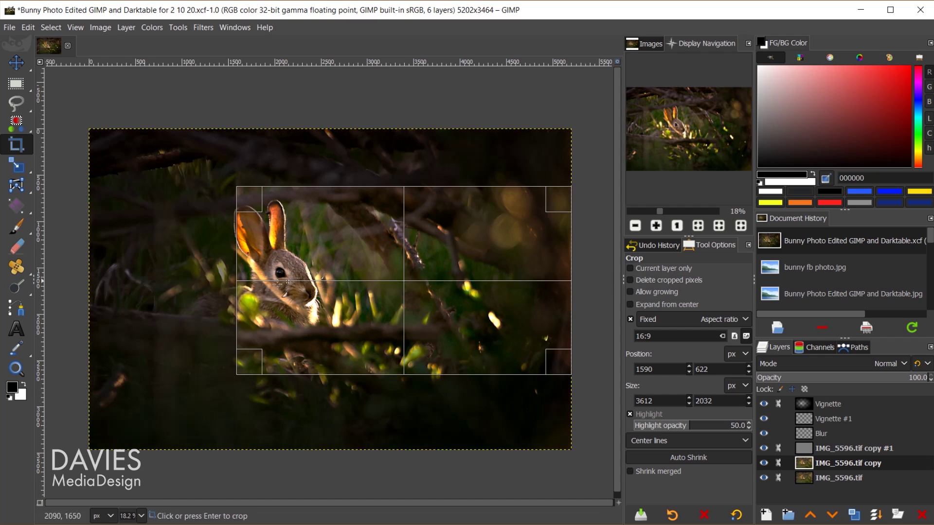
drag(260, 268, 67, 254)
drag(427, 214, 427, 225)
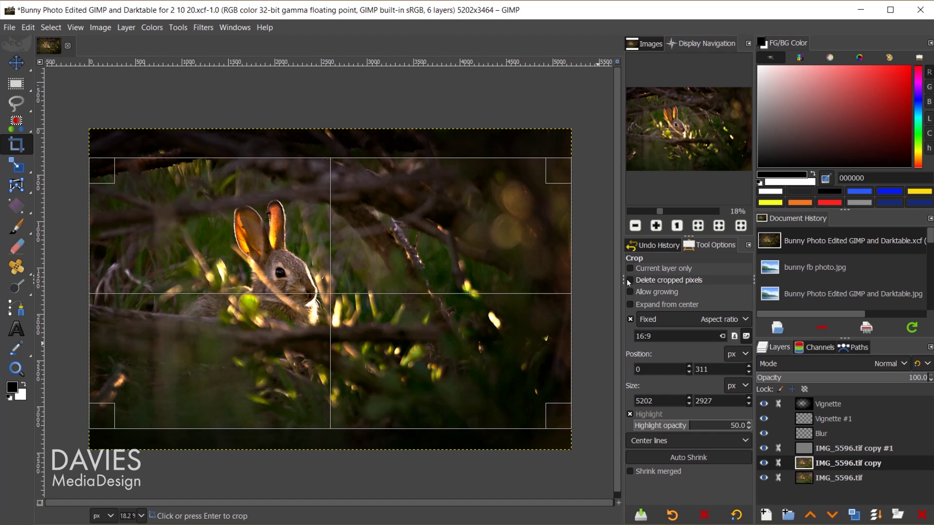
click(630, 280)
click(380, 250)
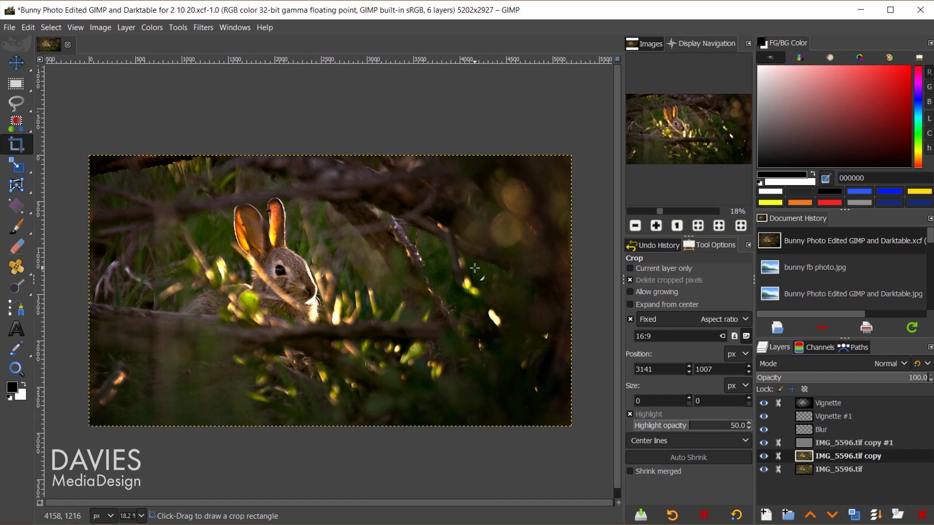
- Undo the destructive crop and recrop the full-width image at 16:9 to 5202 × 2926 px with Delete cropped pixels off
scroll(451, 279, down, 1)
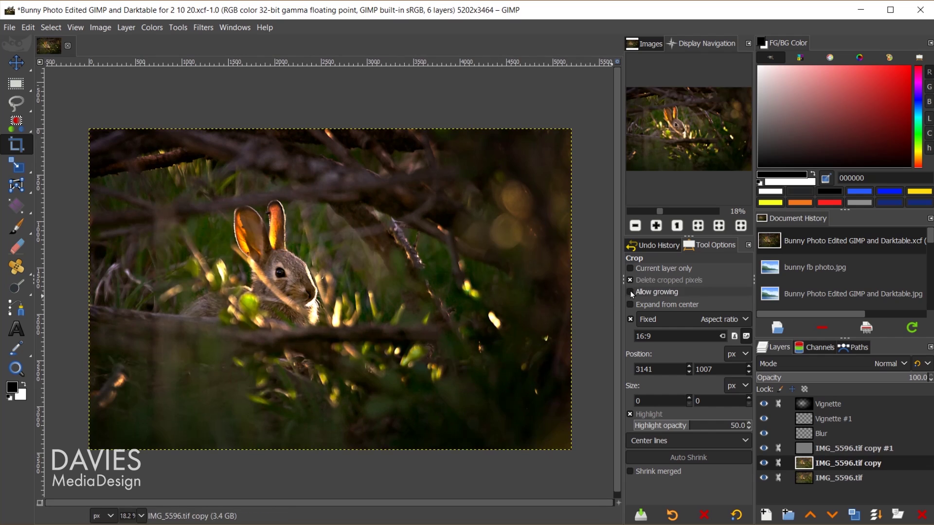
click(630, 280)
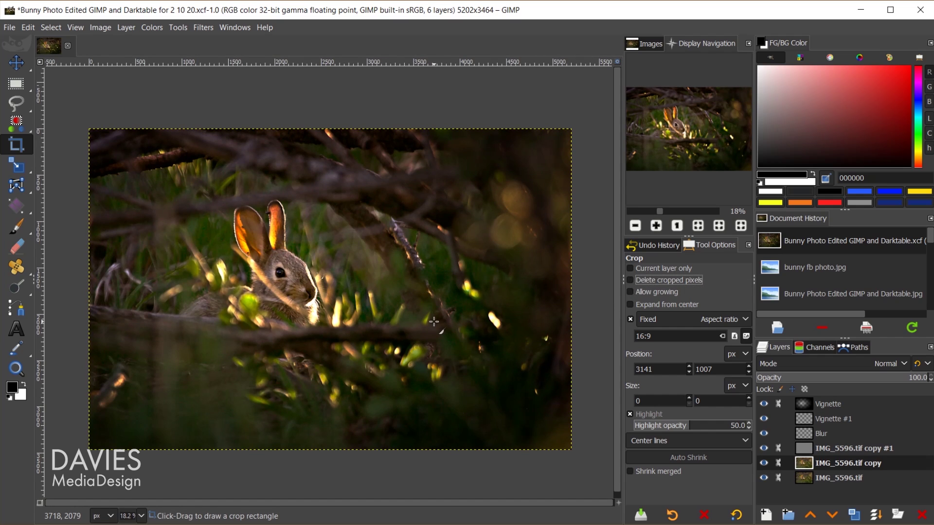
drag(135, 179, 571, 423)
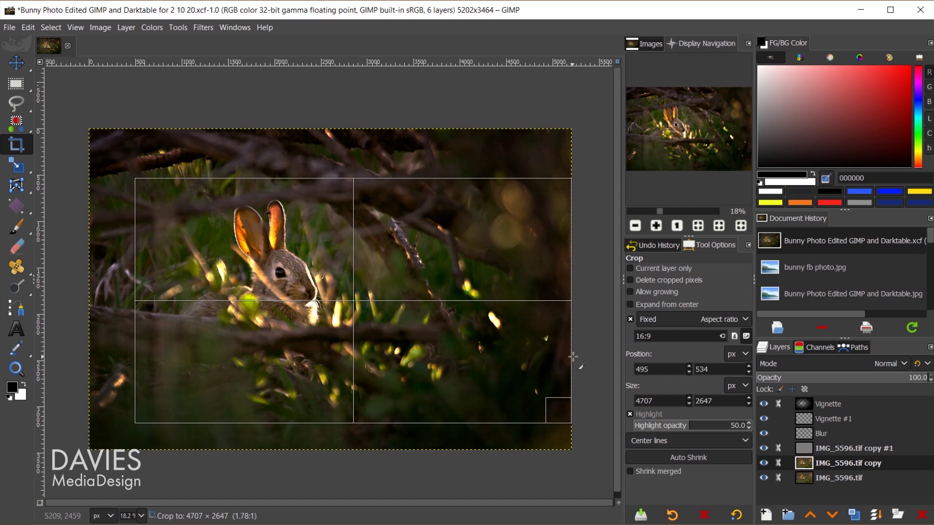
drag(146, 300, 90, 300)
drag(457, 265, 459, 249)
click(457, 247)
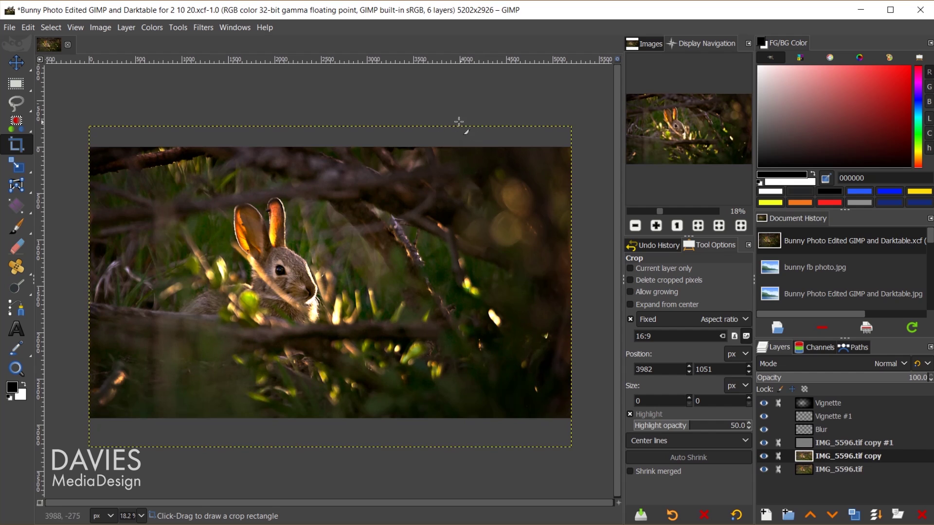
- Turn on Show All to display the layer content outside the cropped canvas
click(75, 27)
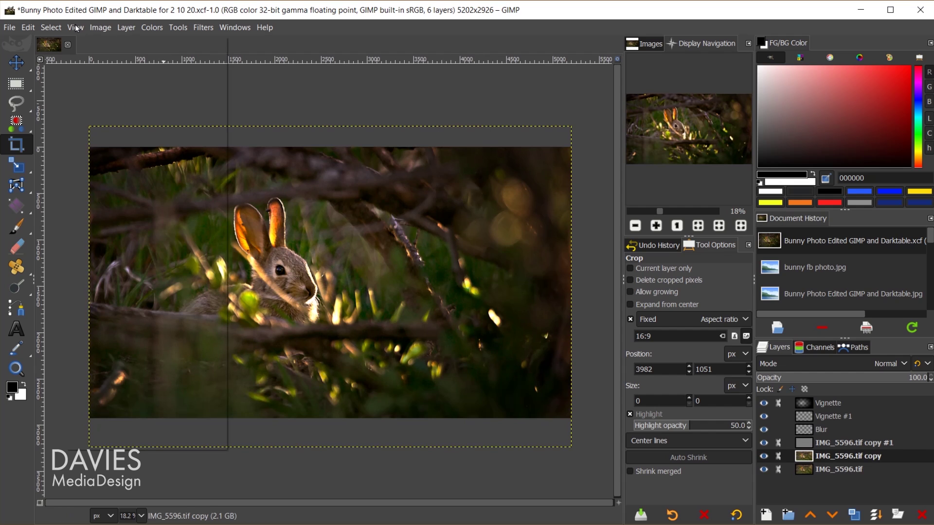
click(89, 59)
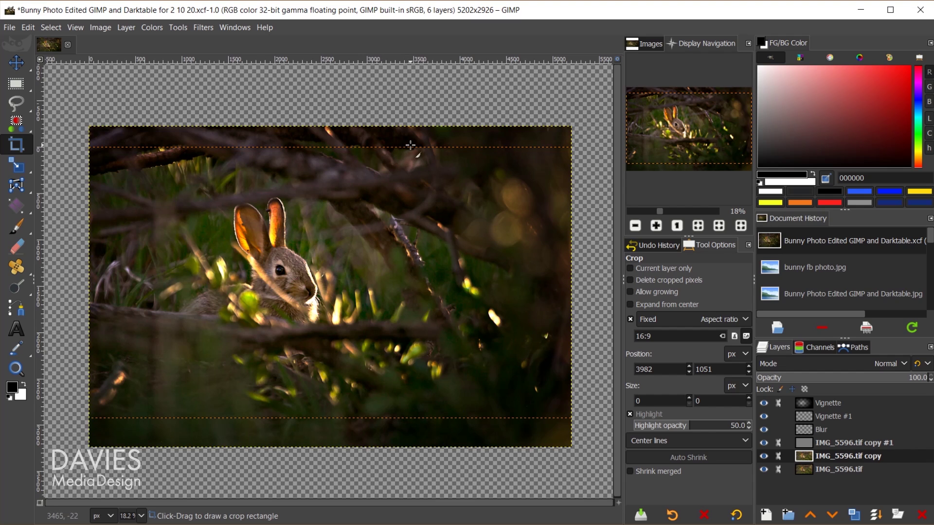
scroll(411, 145, down, 2)
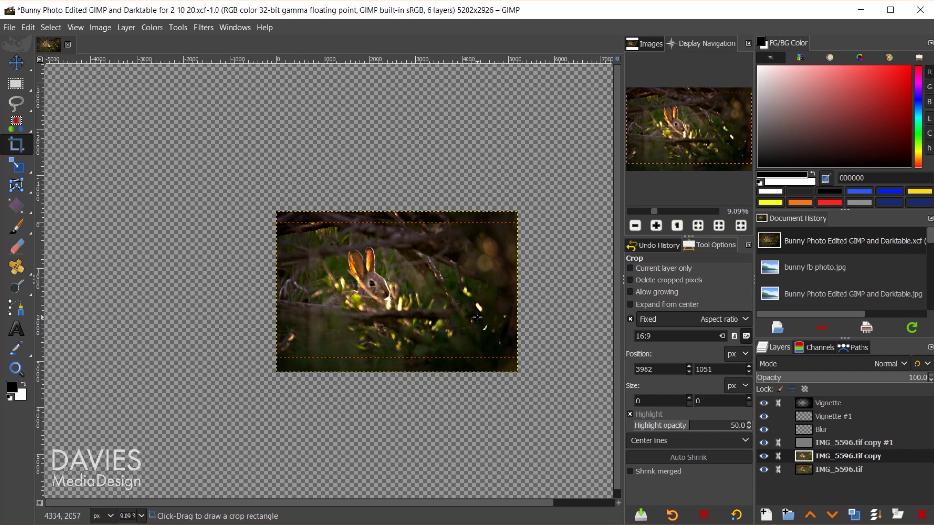
scroll(477, 317, up, 2)
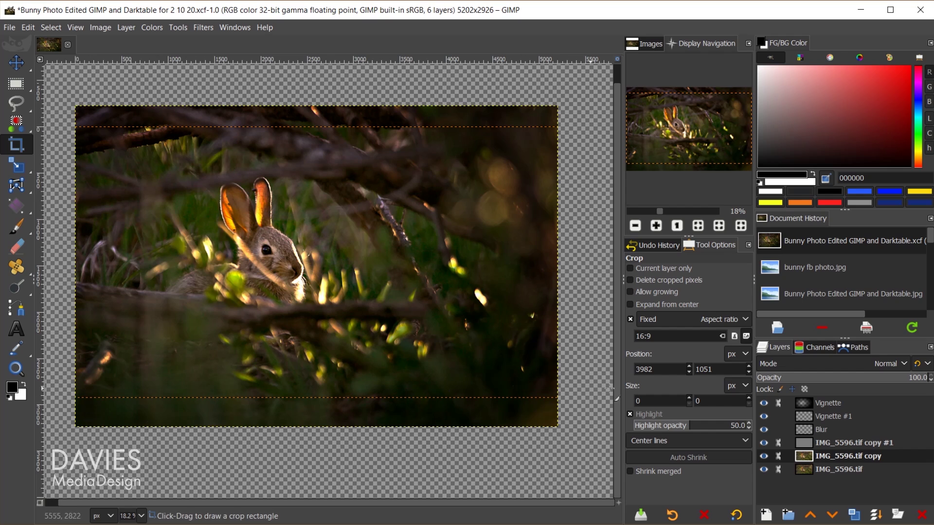
- Turn off Show All and undo the non-destructive 16:9 crop to restore the full 5202 × 3464 px canvas
click(74, 27)
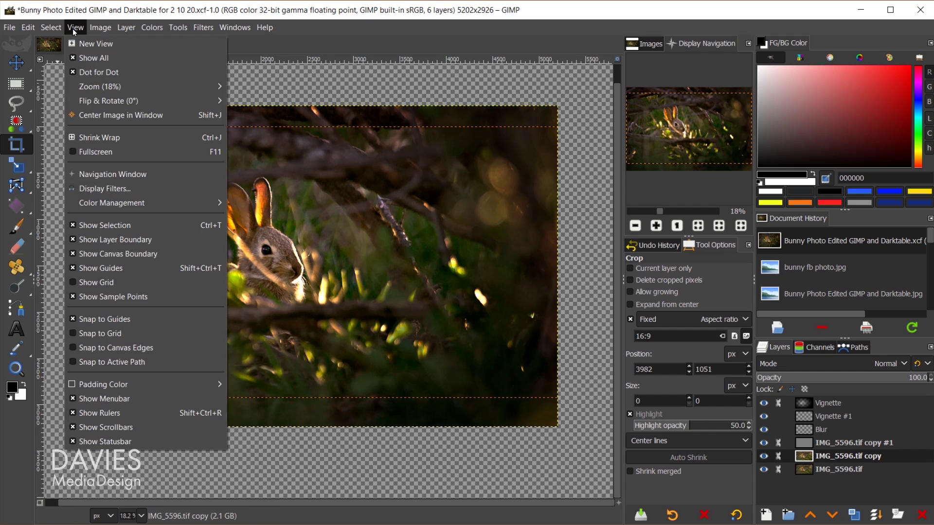
click(83, 58)
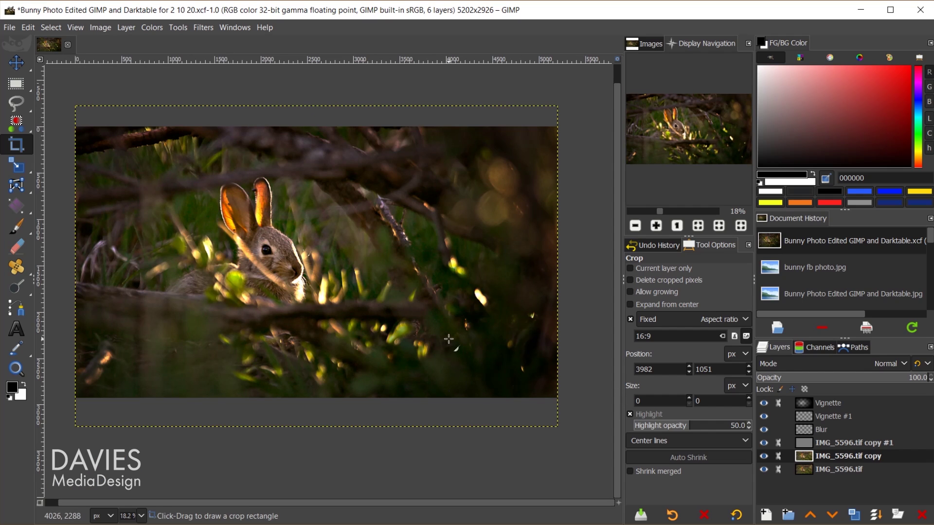
key(ctrl+z)
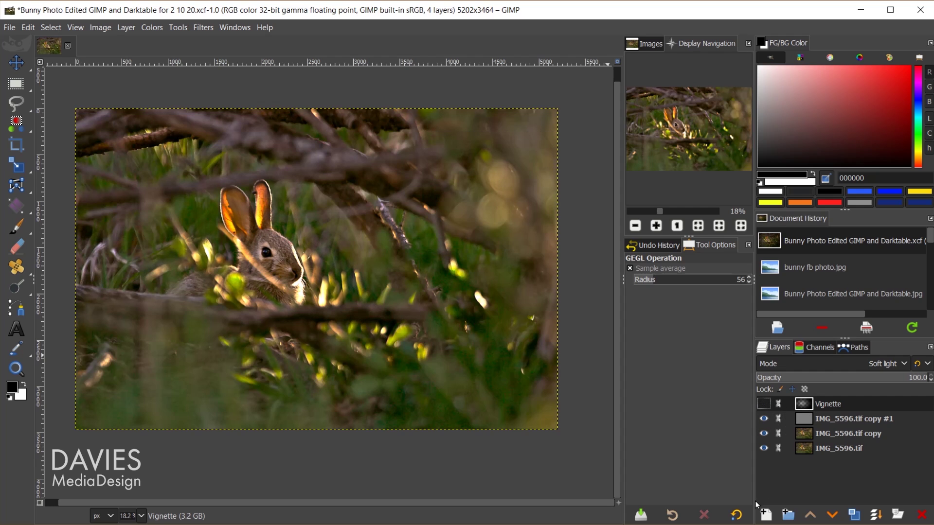
- Add a transparent 5202 × 3464 px layer named Vignette 2 and start the Vignette filter on it
click(766, 515)
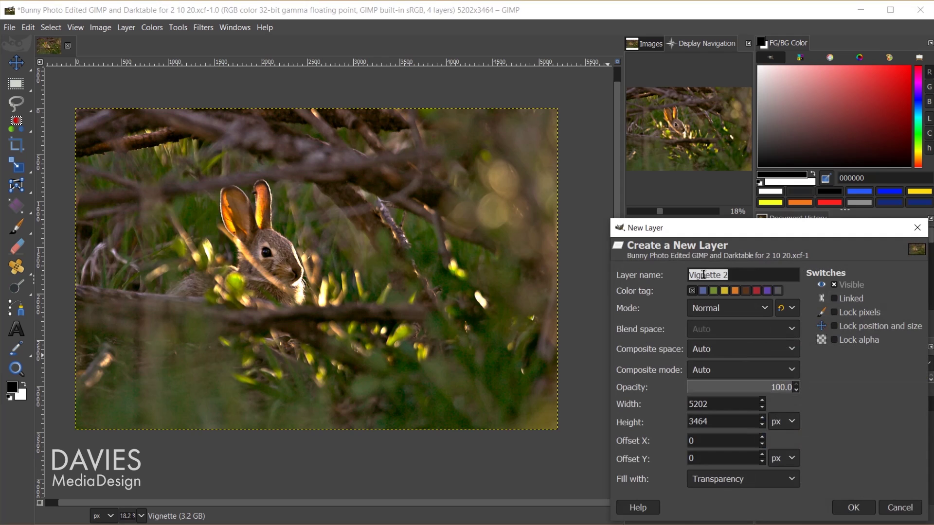
click(854, 507)
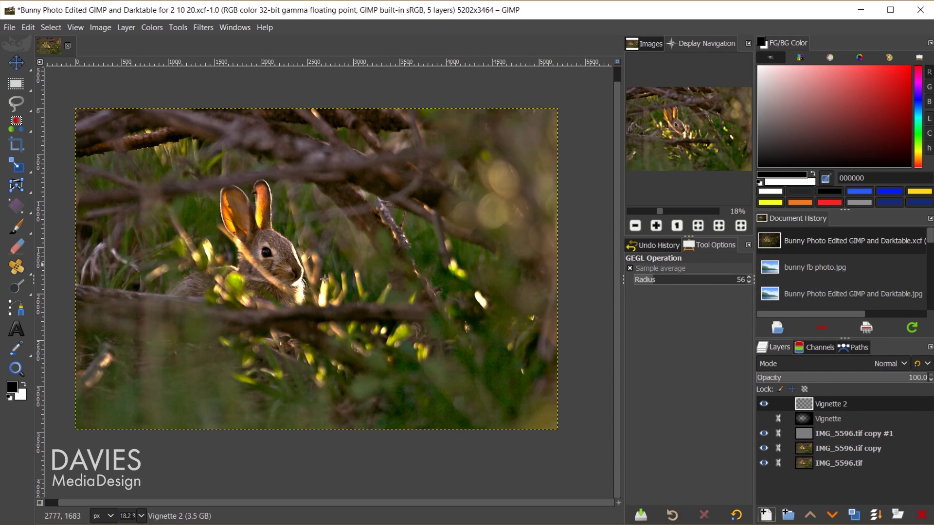
click(203, 27)
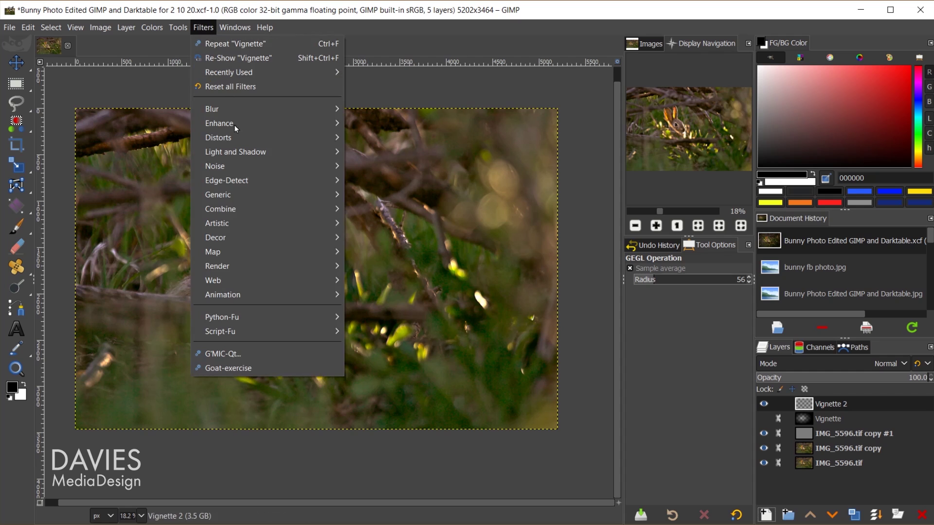
mouse_move(244, 157)
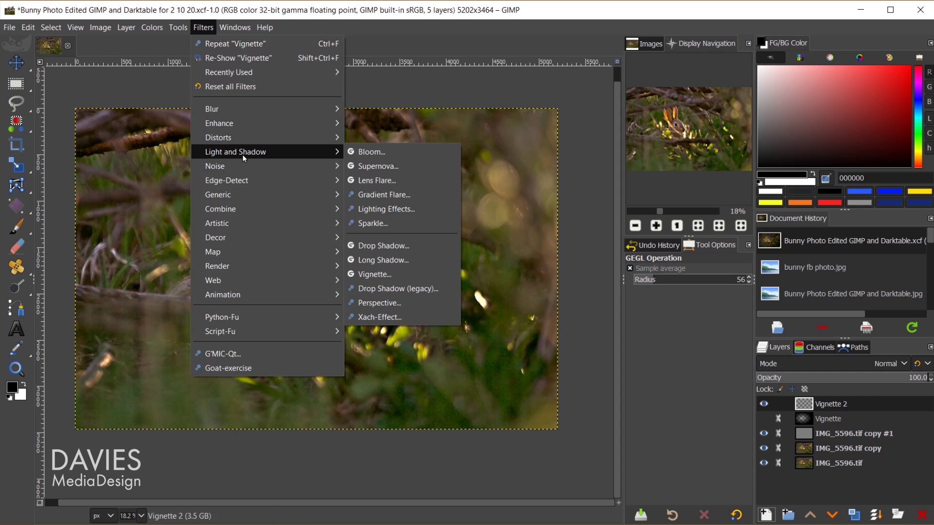
click(394, 276)
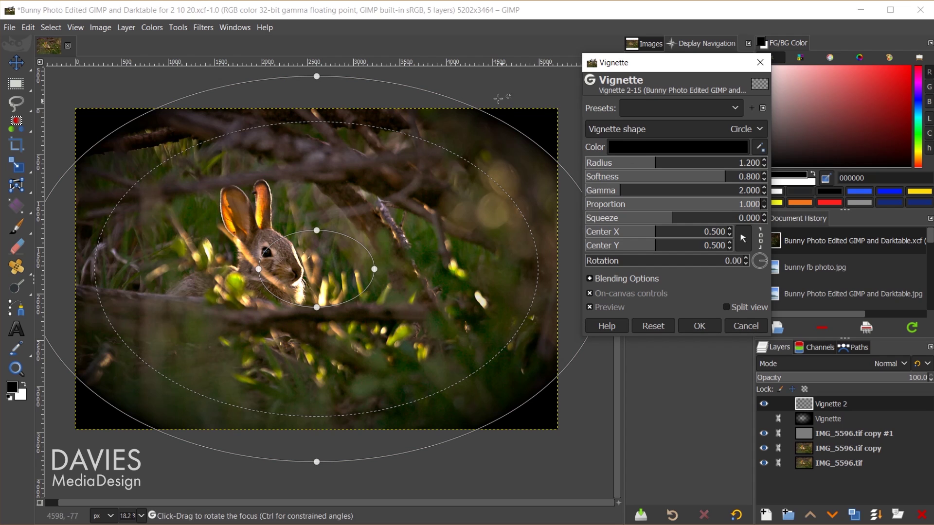
- Adjust the circular vignette on the canvas to a radius of about 1.447, softness 0.498 and gamma 1.086
drag(505, 112, 507, 115)
drag(530, 103, 515, 78)
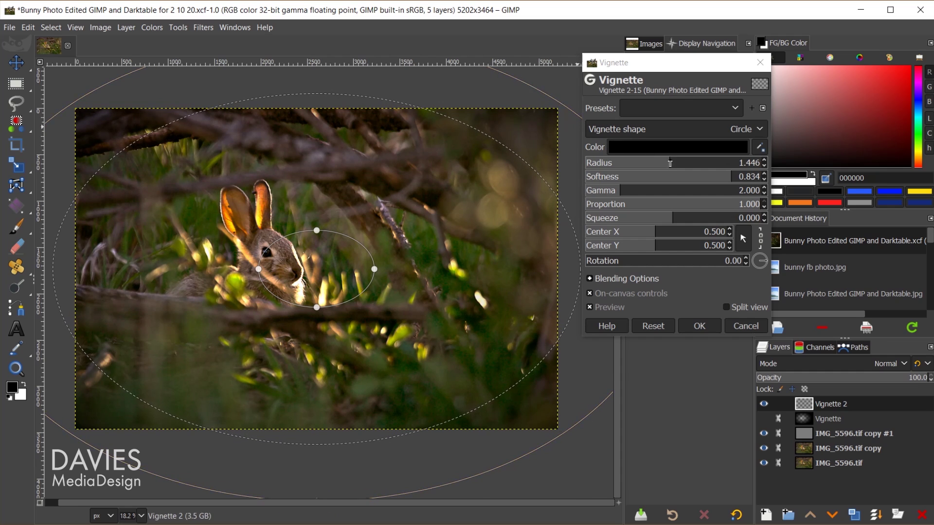
drag(565, 96, 566, 96)
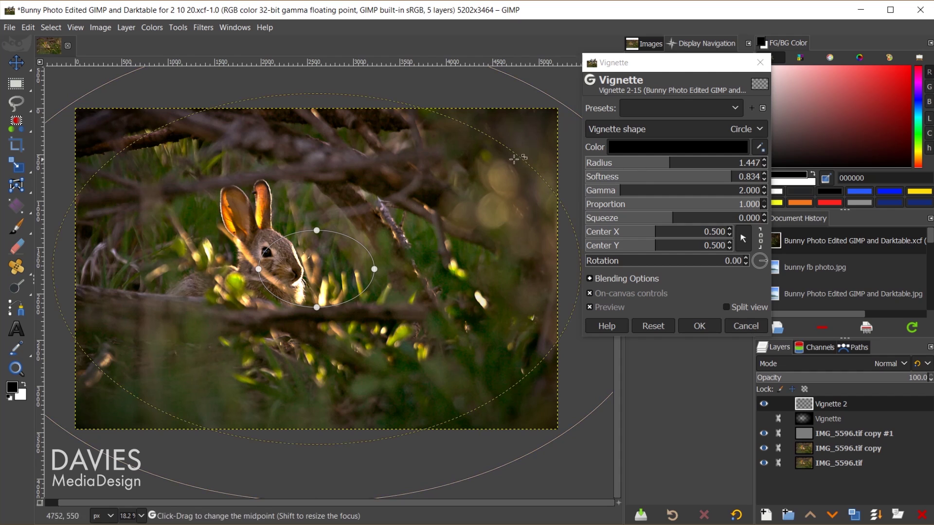
drag(508, 149, 478, 166)
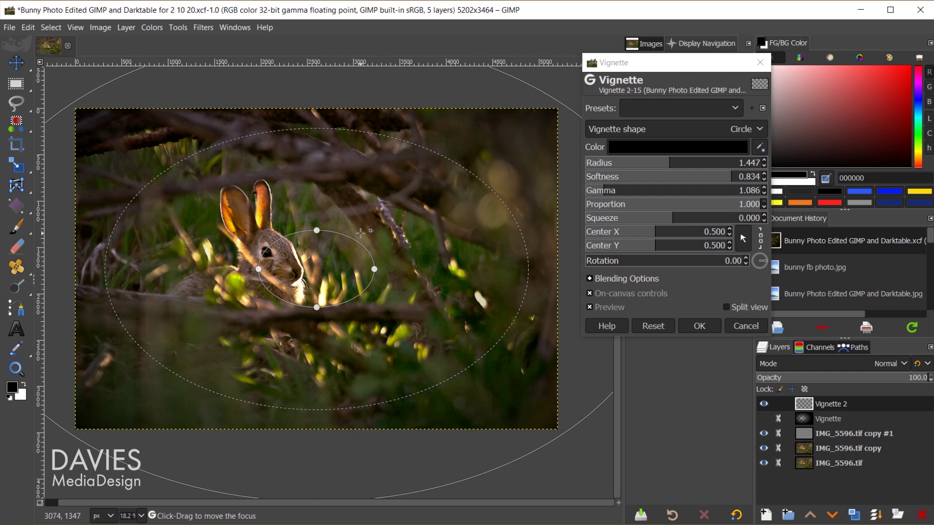
drag(355, 241, 446, 189)
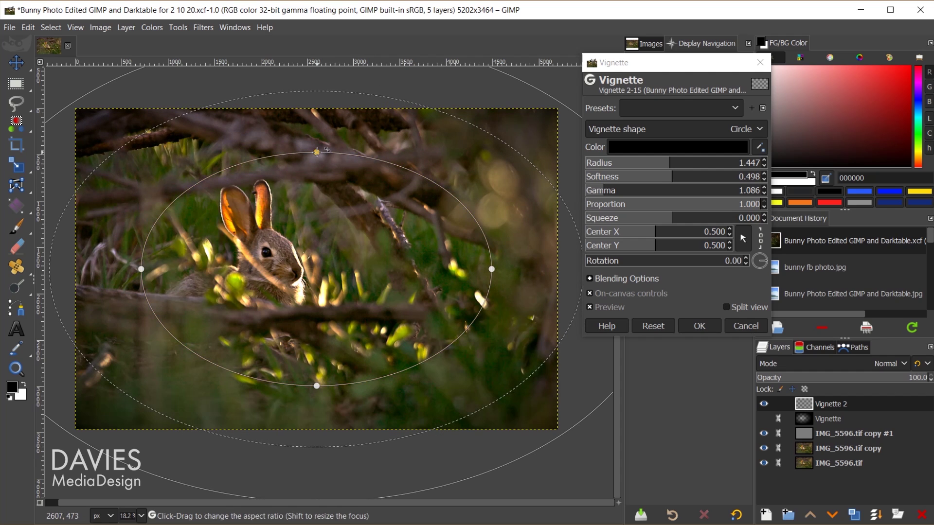
- Reshape and rotate the vignette ellipse on the canvas to a radius of about 1.403, softness 0.508, squeeze 0.130 and rotation 7.04
drag(317, 152, 317, 182)
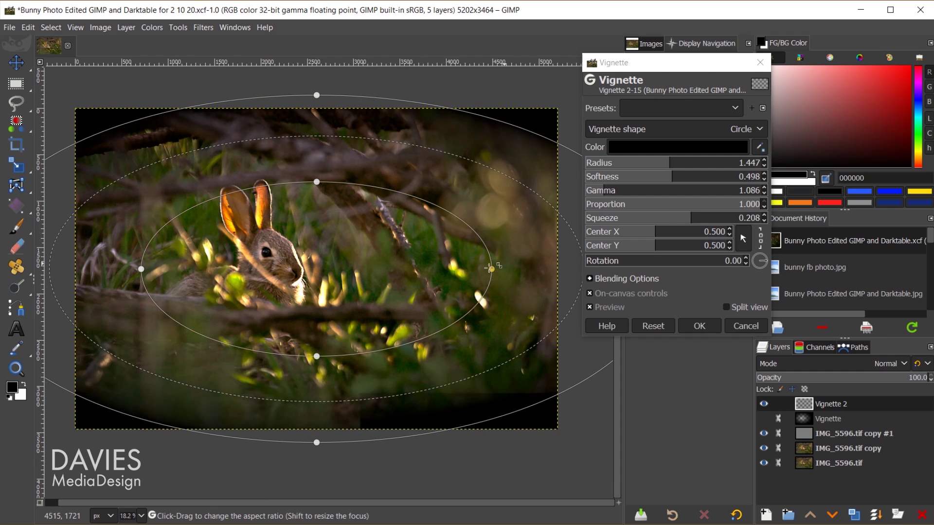
drag(492, 269, 460, 268)
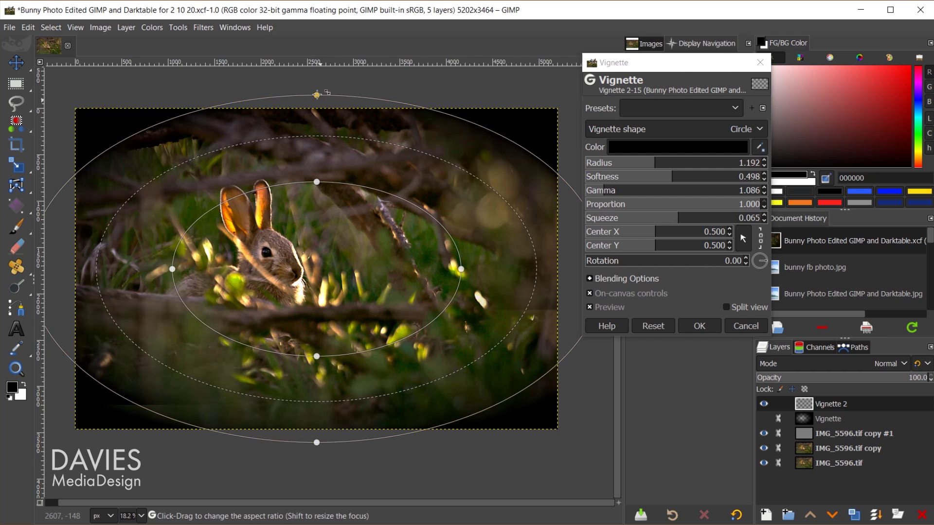
drag(317, 96, 317, 111)
drag(405, 115, 418, 84)
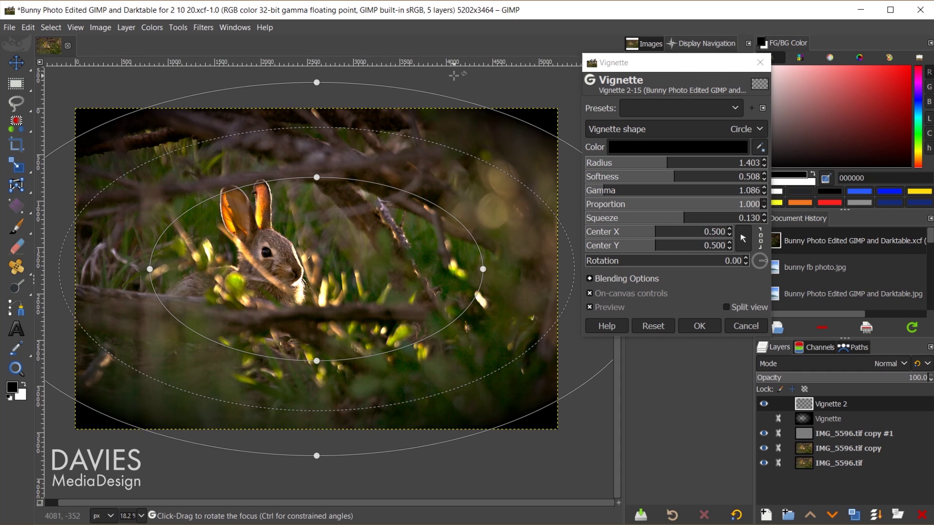
mouse_move(455, 80)
mouse_down()
mouse_move(528, 157)
mouse_move(438, 107)
mouse_move(372, 85)
mouse_move(484, 90)
mouse_move(455, 94)
mouse_up()
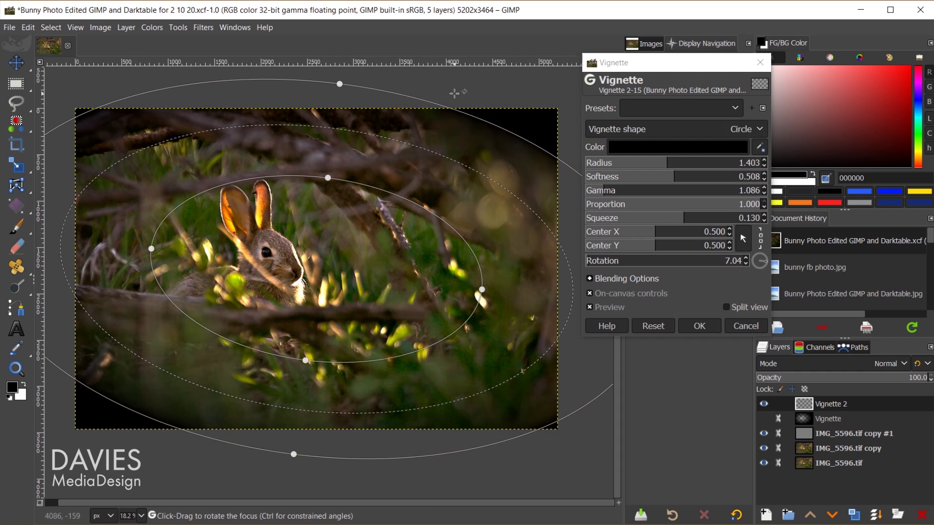
- Switch the vignette shape to Horizontal and adjust its bands to a radius of about 0.912 and rotation 0.67
click(655, 129)
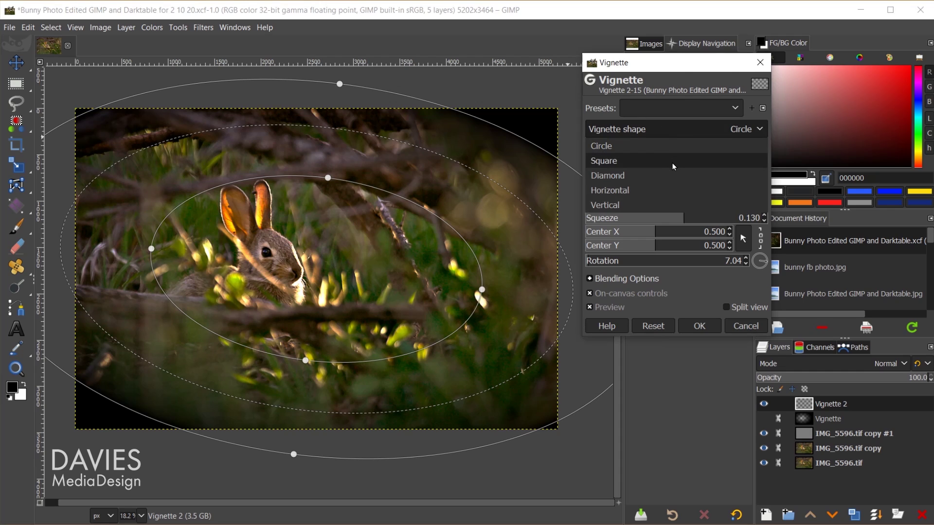
click(682, 190)
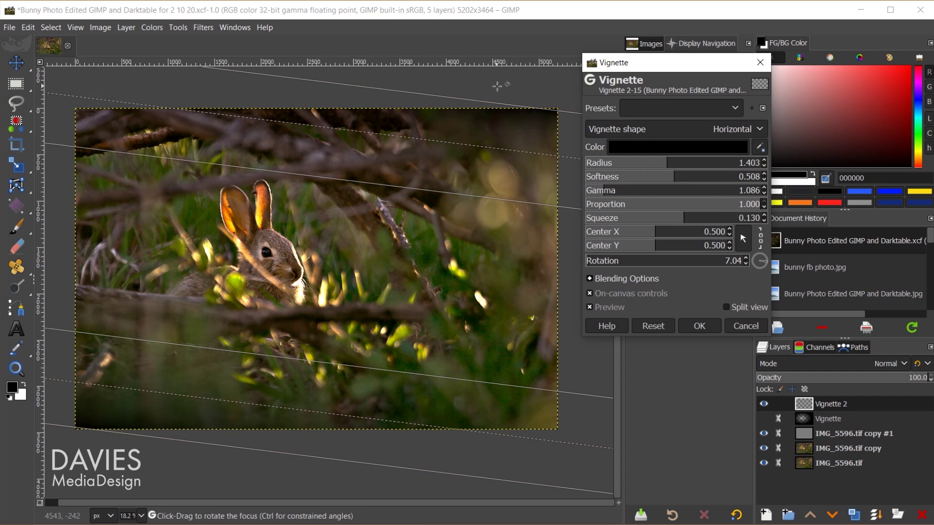
drag(508, 92, 487, 149)
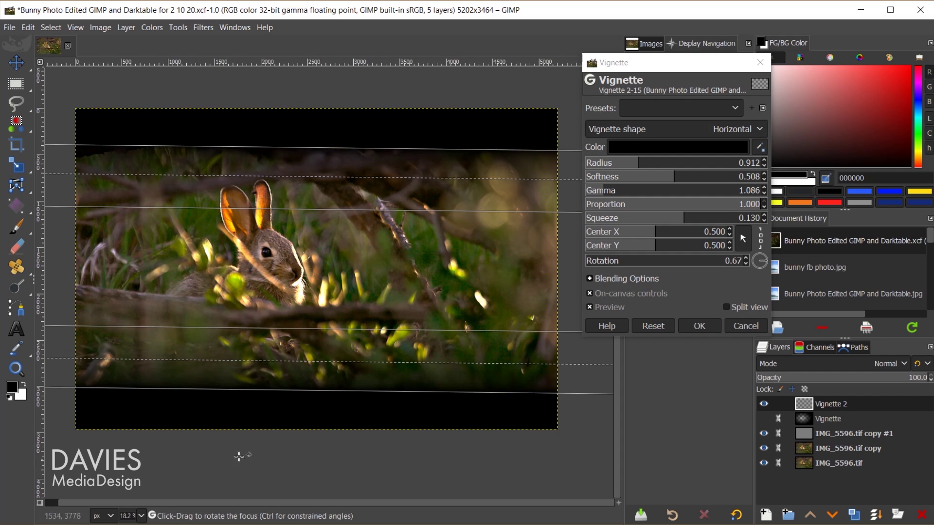
- Try the Vertical vignette shape with softness about 0.595 and gamma about 0.861, and cancel the filter
click(667, 130)
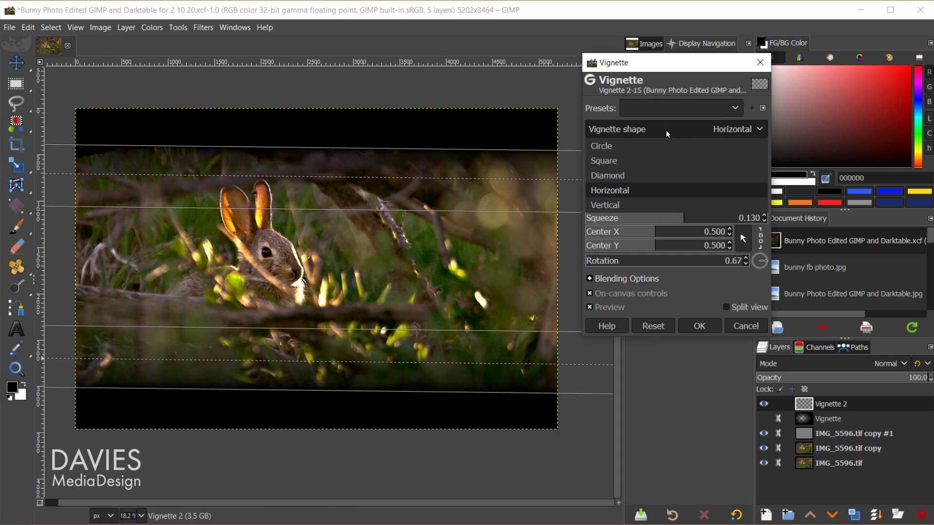
click(666, 205)
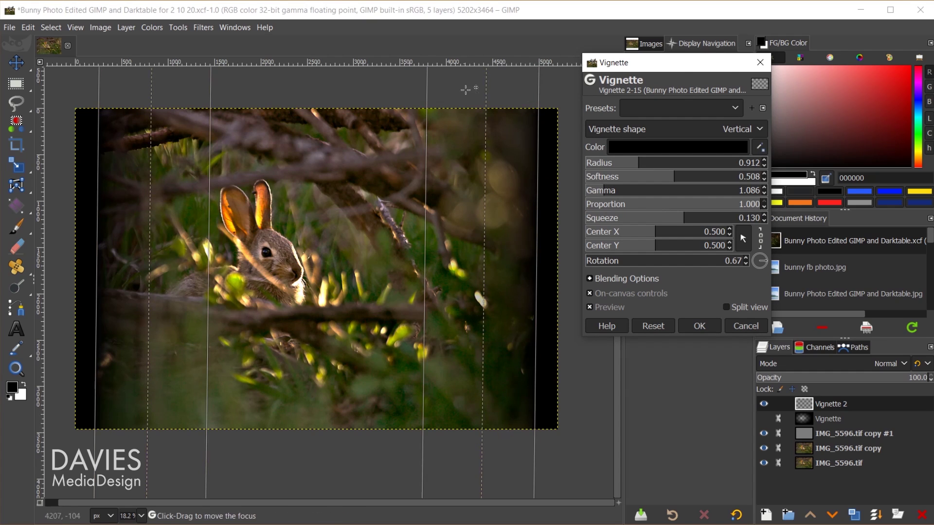
drag(486, 184, 407, 204)
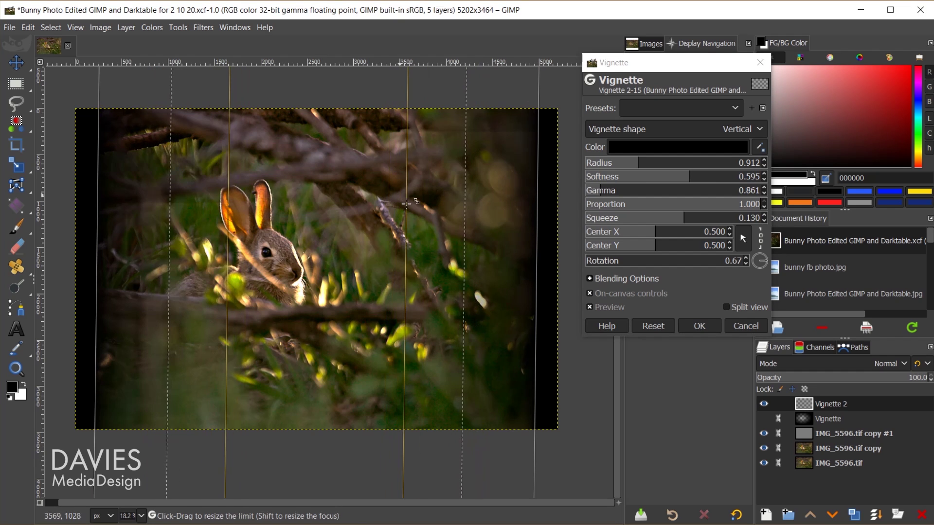
click(539, 177)
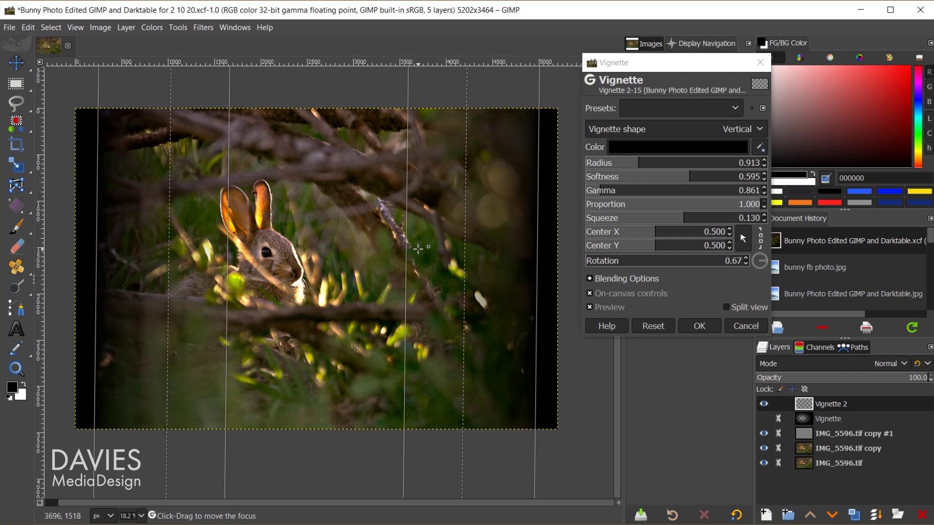
click(761, 327)
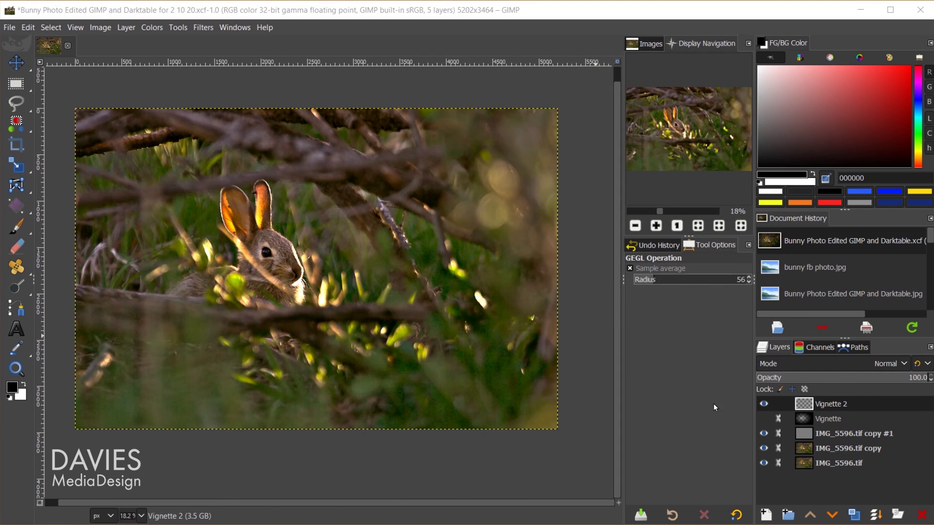
- Show the original Vignette layer and delete the empty Vignette 2 layer
click(765, 418)
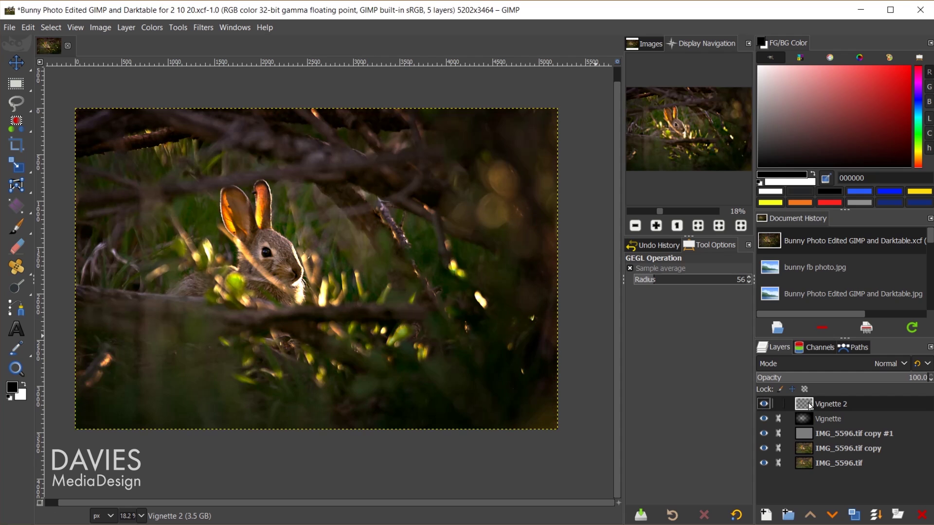
click(922, 516)
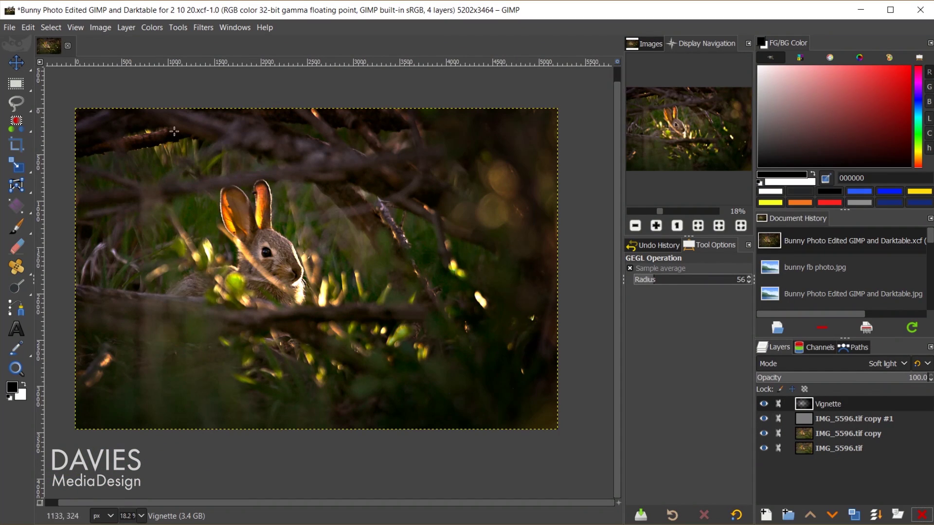
- Create a layer from the visible image and add a transparent layer named Mask above it
click(125, 28)
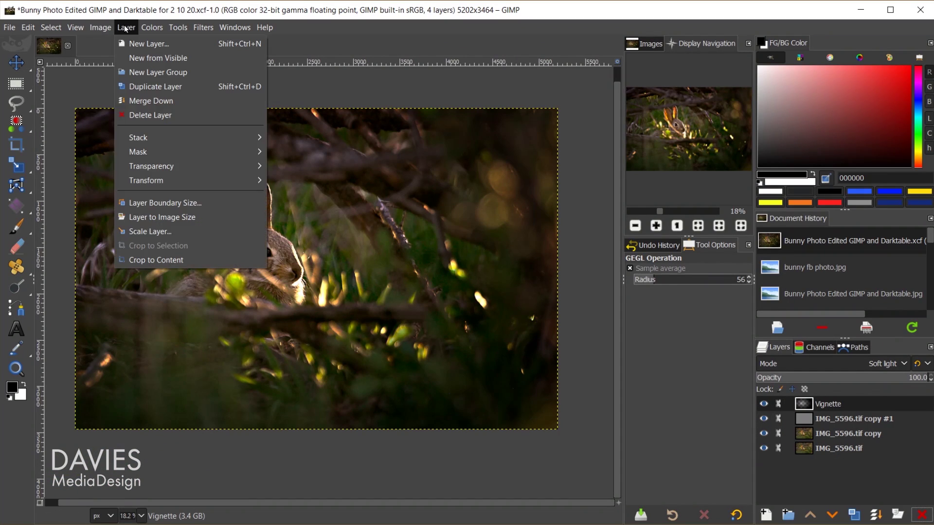
click(146, 58)
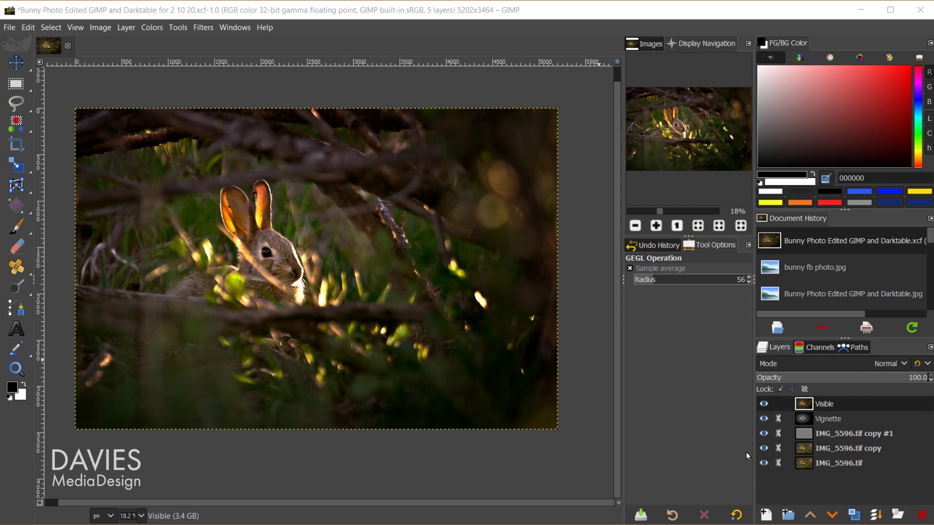
click(768, 516)
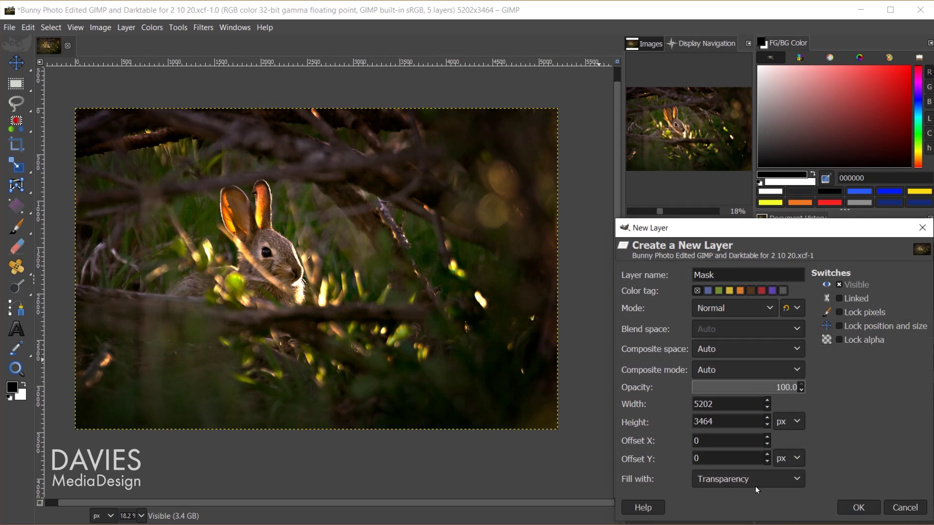
click(858, 507)
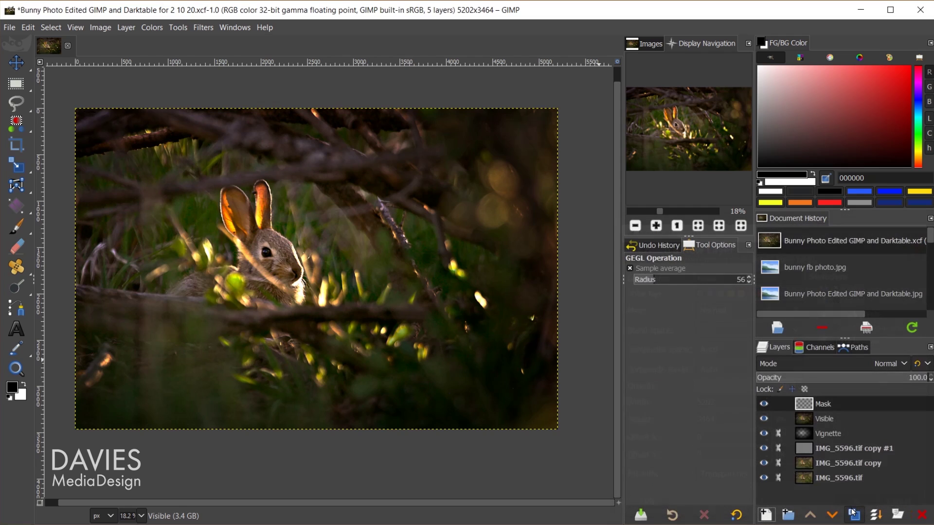
- Draw a Radial black-to-white gradient on the Mask layer from the rabbit's face to about 5126, 3404 px near the photo's lower-right corner
key(g)
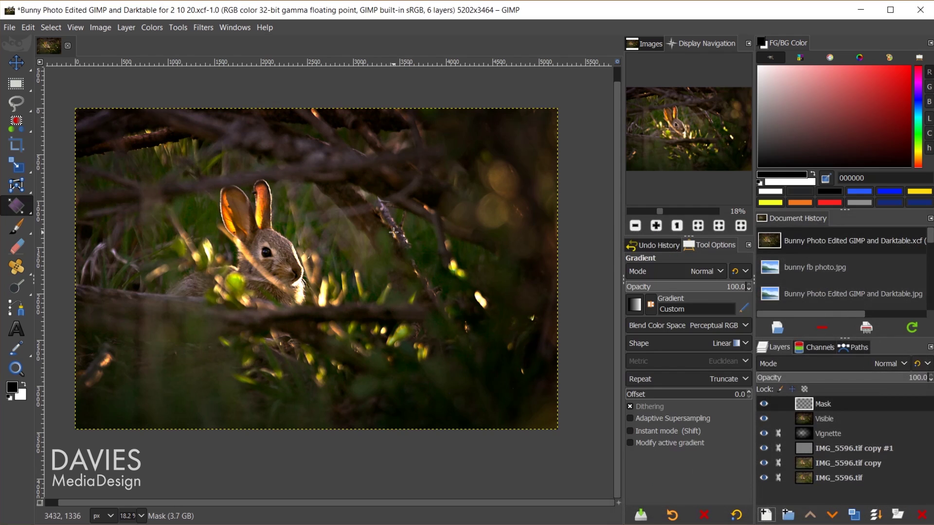
mouse_move(17, 206)
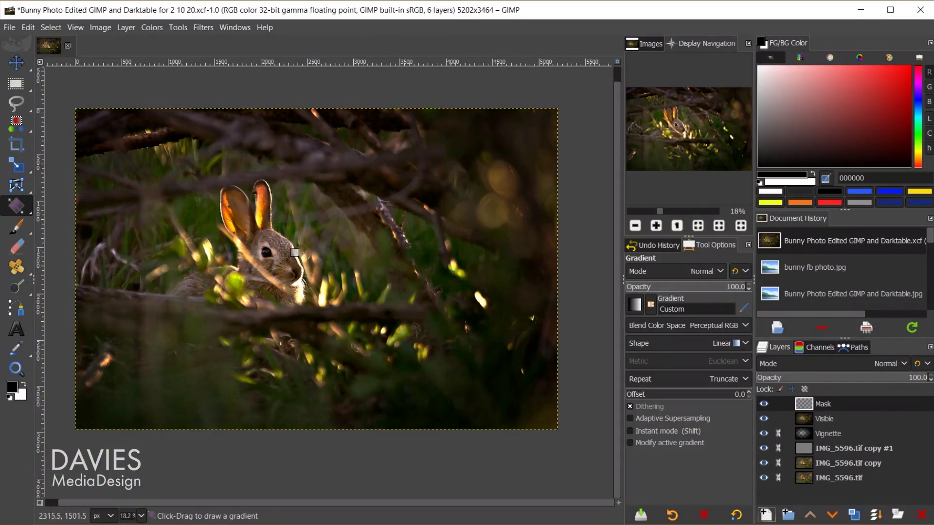
click(643, 343)
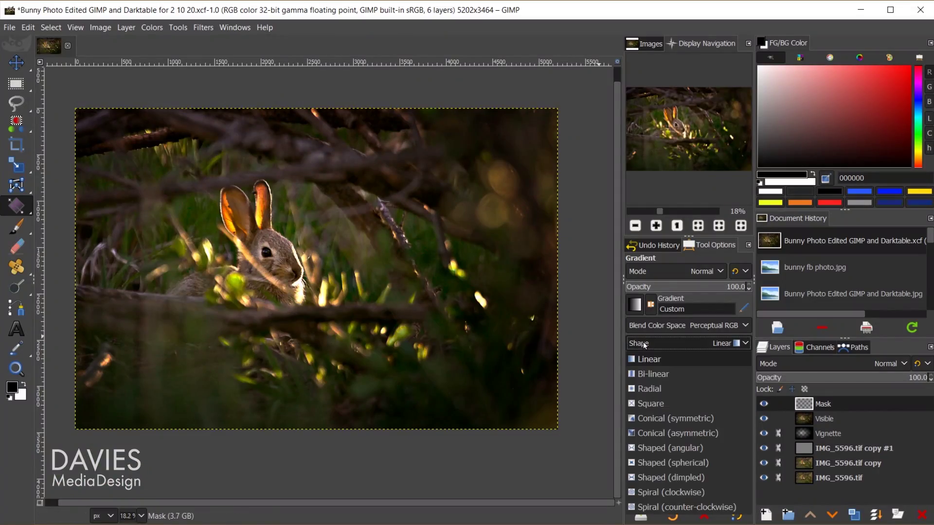
click(673, 388)
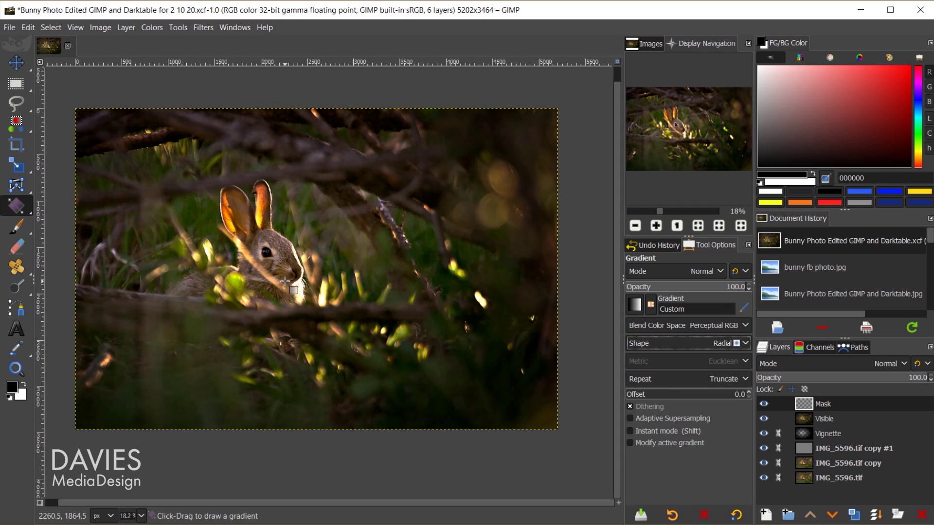
drag(276, 261, 551, 423)
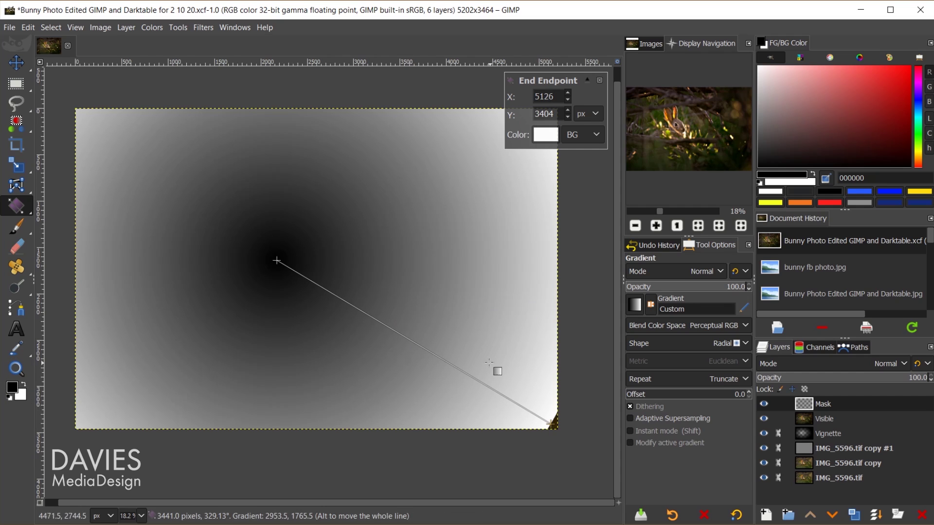
- Reverse the Mask layer's radial gradient to white at the center, move its midpoint to about 62.61, and commit it
click(651, 305)
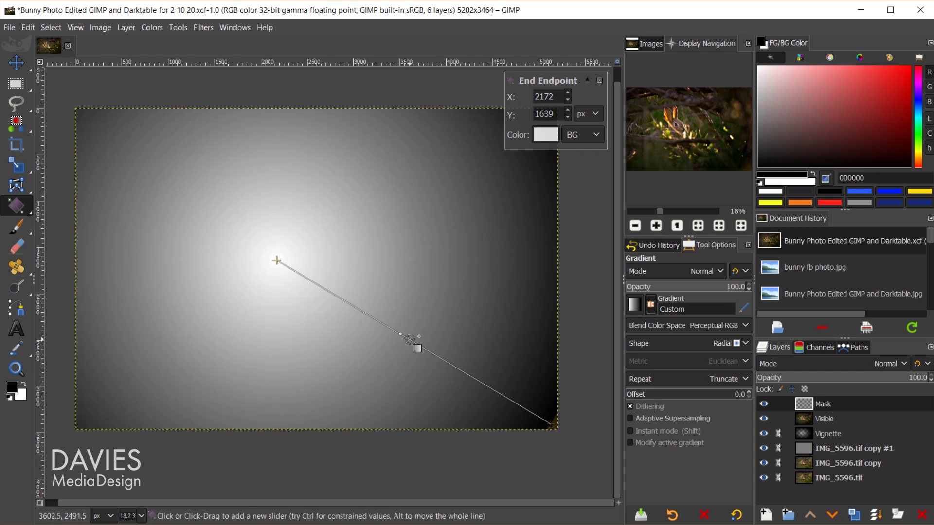
drag(410, 340, 378, 316)
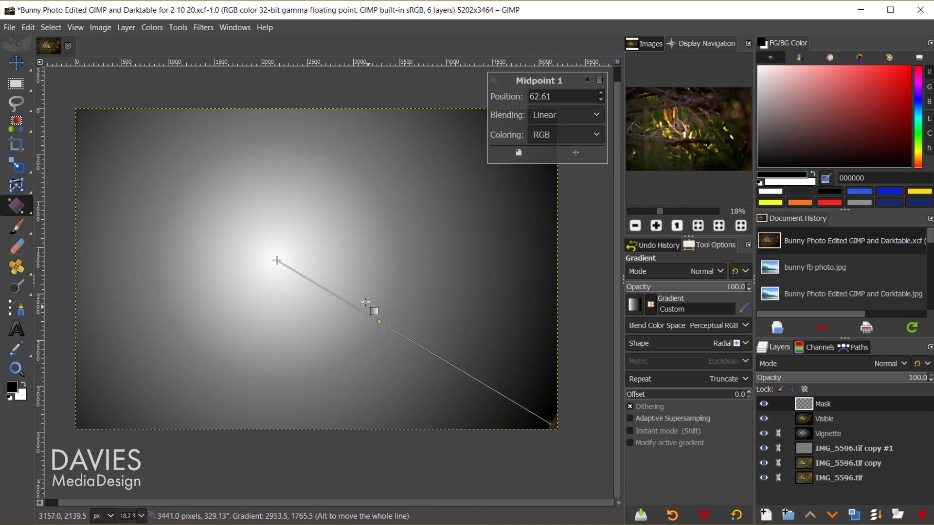
key(Return)
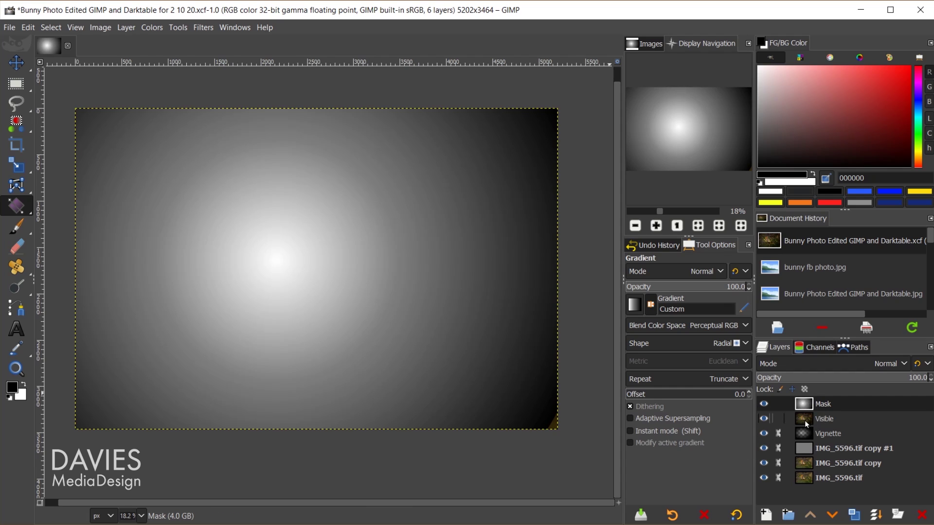
- Start a Variable Blur on the Visible layer with the Mask layer as its Aux Input
click(806, 419)
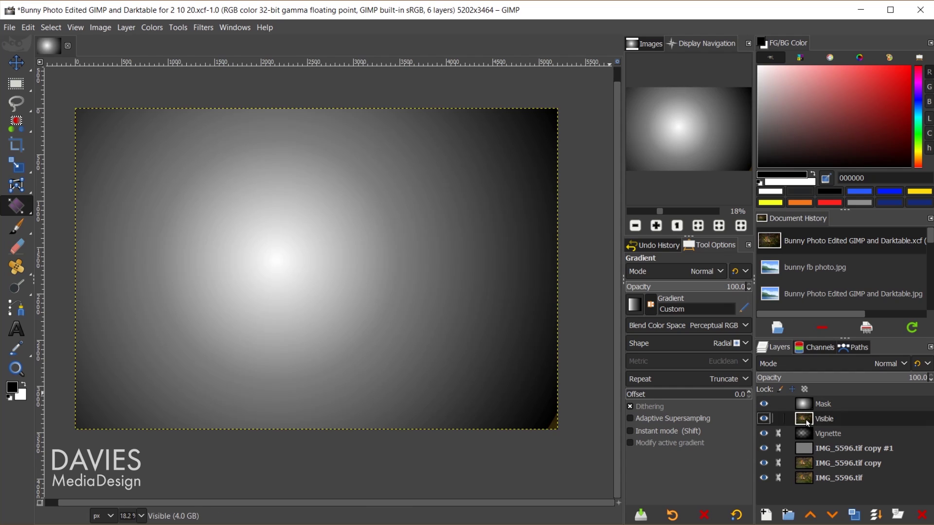
click(204, 29)
mouse_move(215, 110)
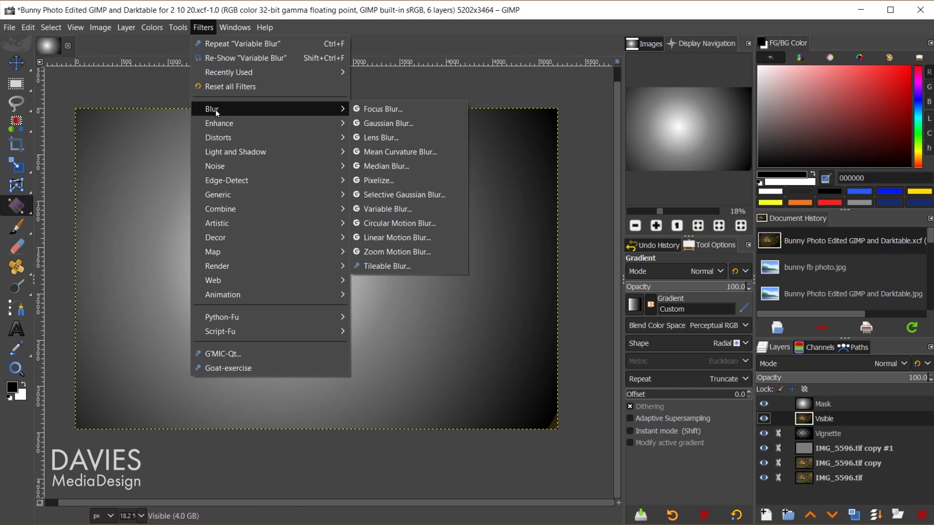
click(392, 208)
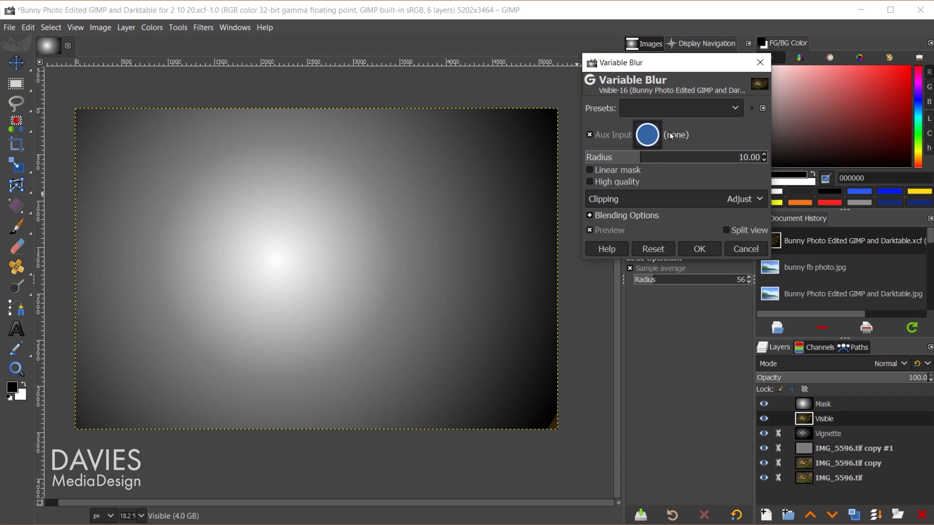
click(648, 140)
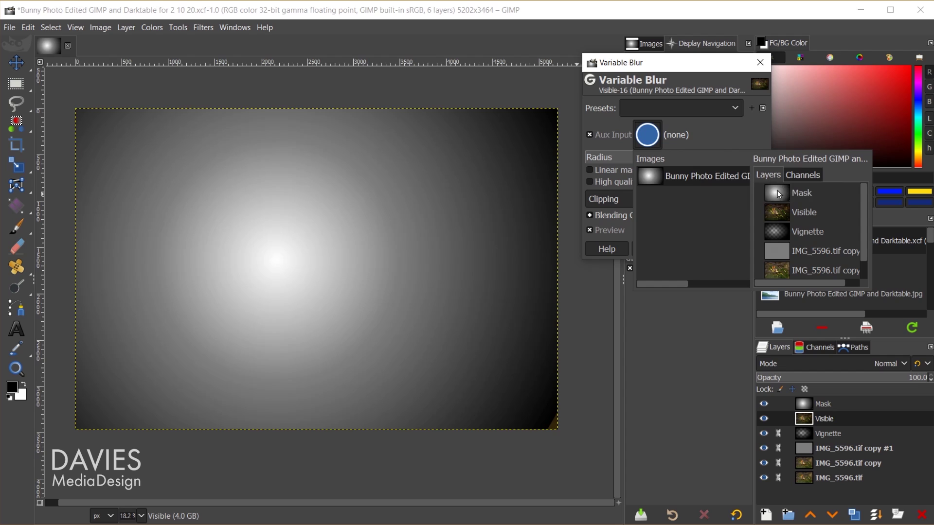
click(803, 175)
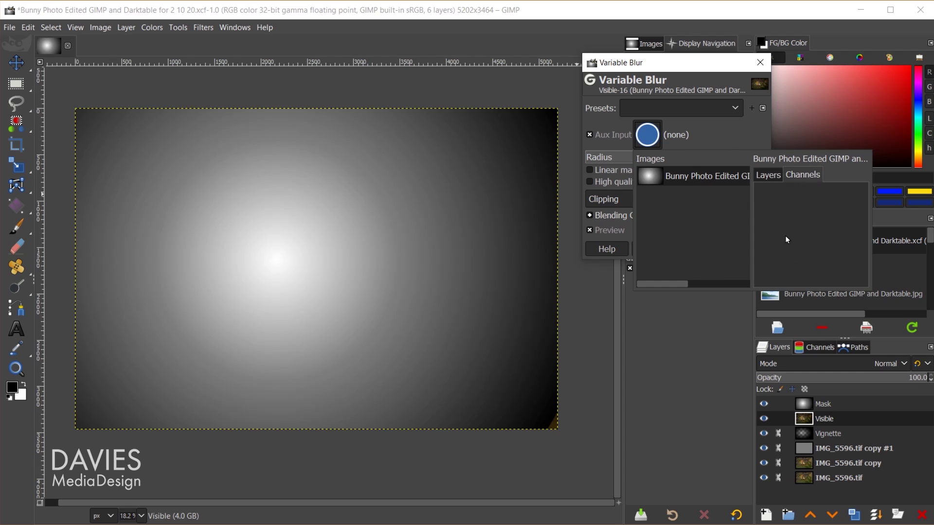
click(769, 175)
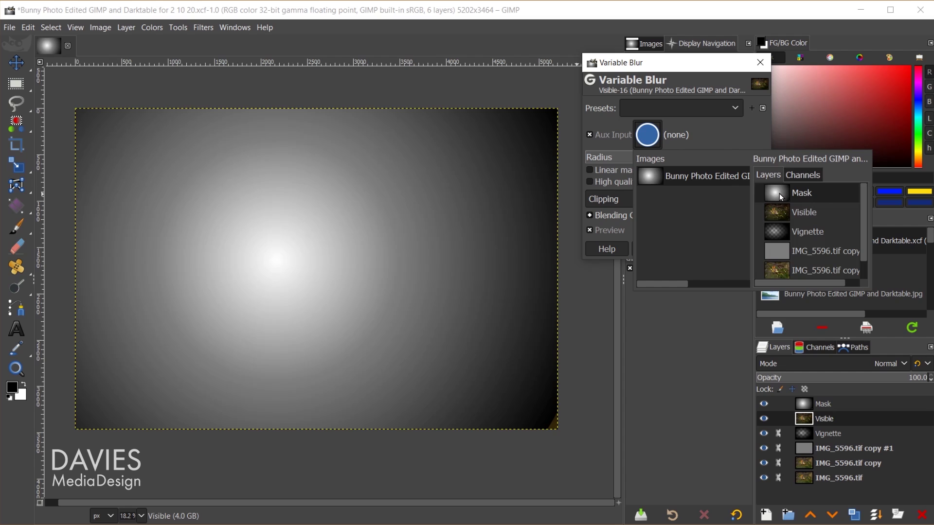
click(779, 193)
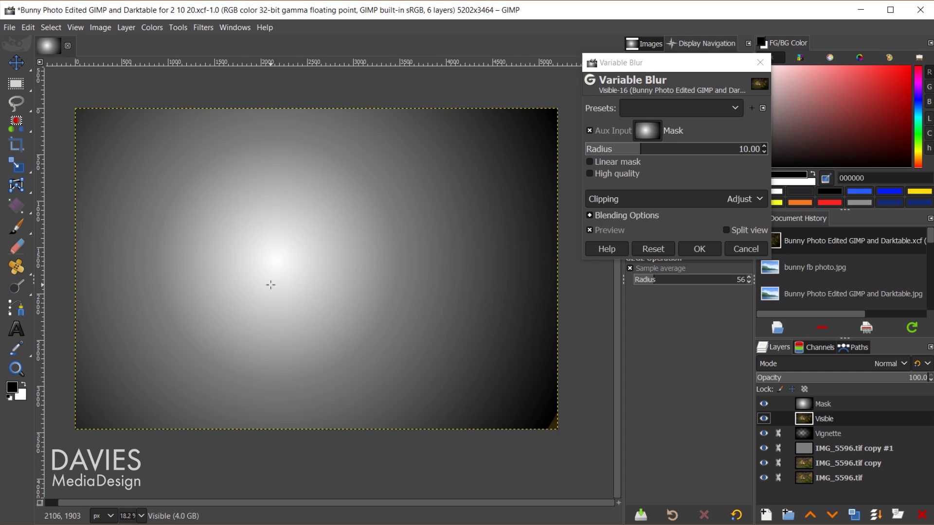
- Hide the Mask layer and apply the Variable Blur with a radius of about 31.80 and High quality enabled
click(763, 405)
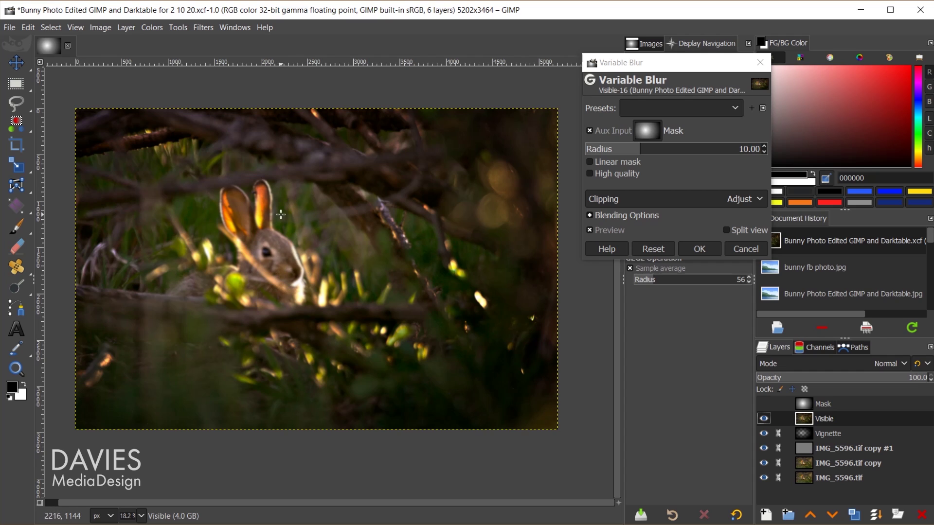
drag(640, 150, 657, 149)
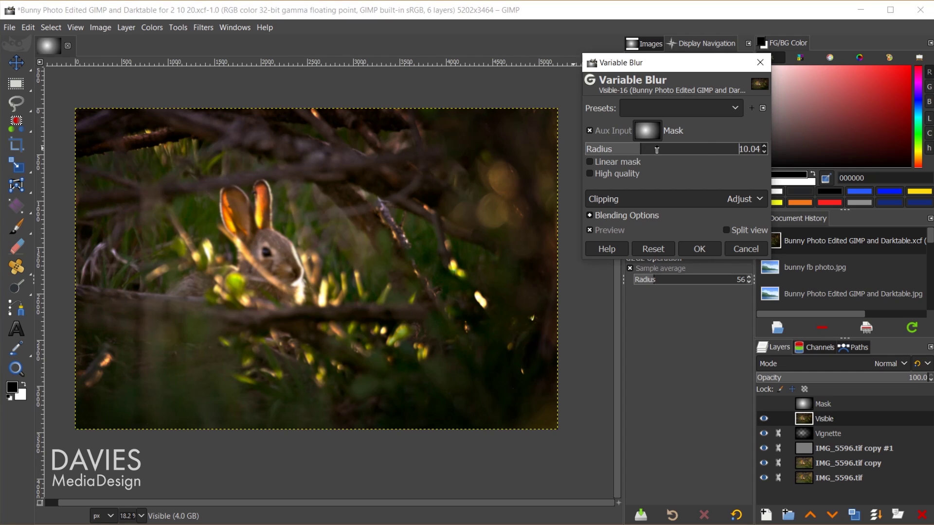
click(706, 151)
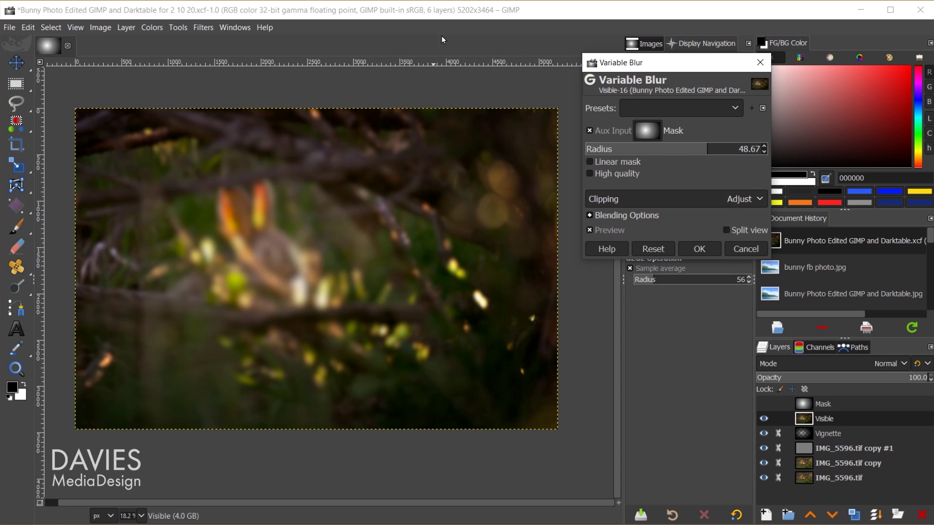
click(699, 148)
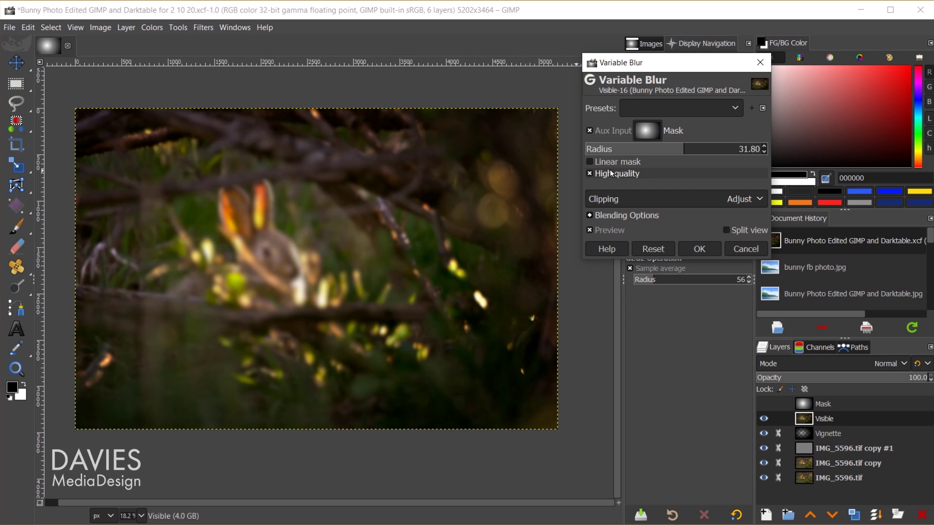
click(635, 162)
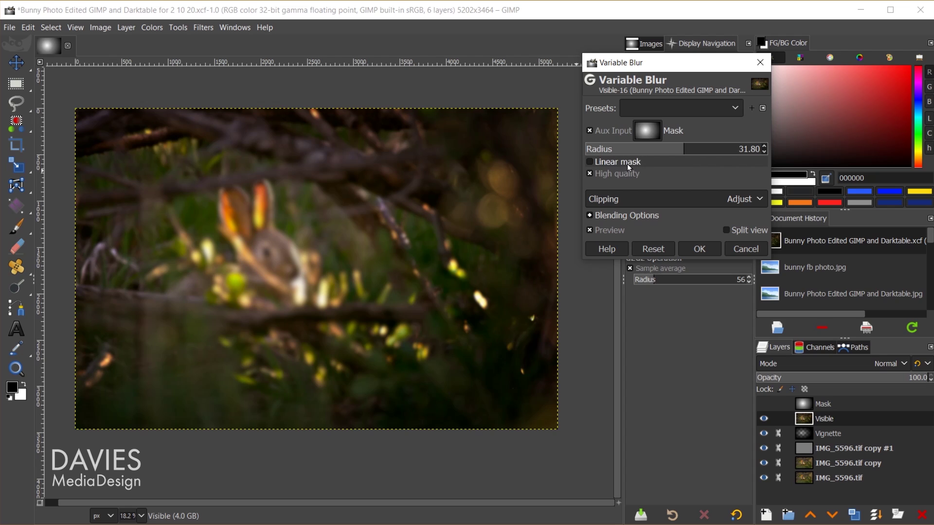
click(710, 249)
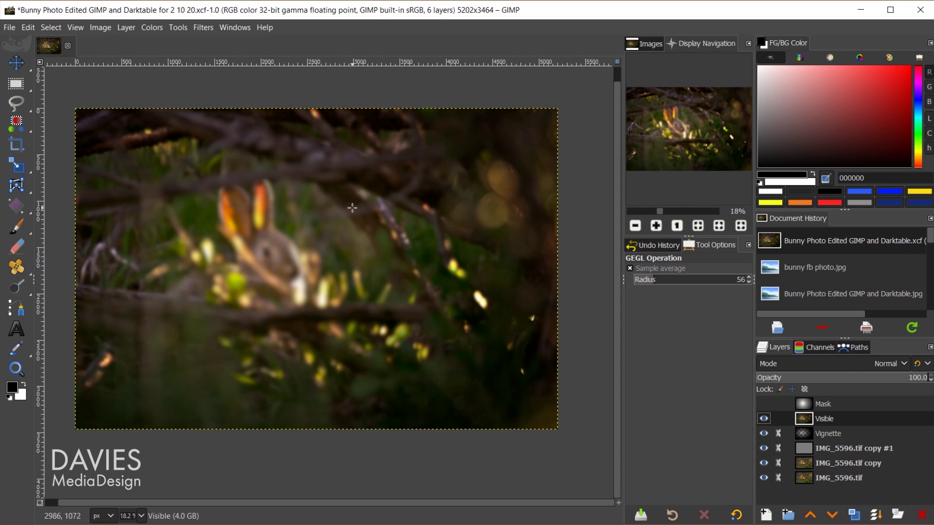
- Delete the Mask layer and the blurred Visible layer, and create a new layer from the visible image
click(764, 405)
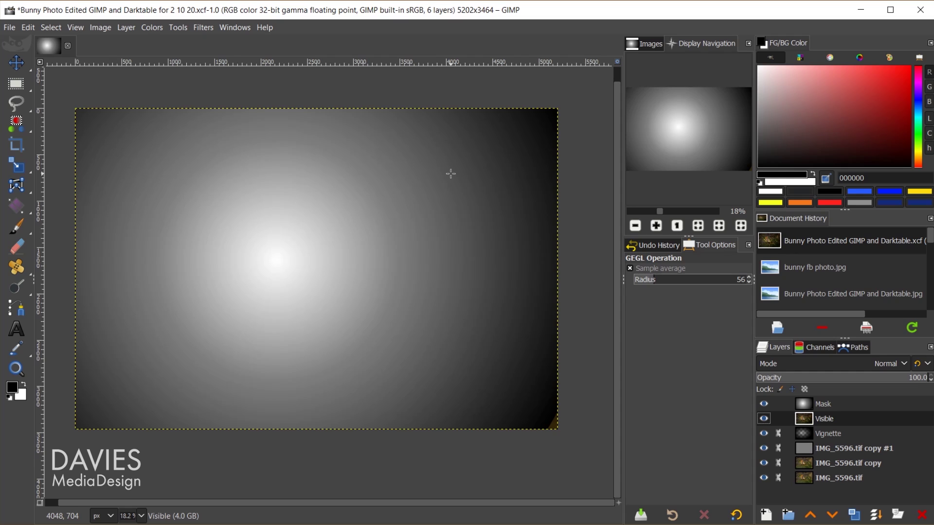
click(764, 405)
click(856, 404)
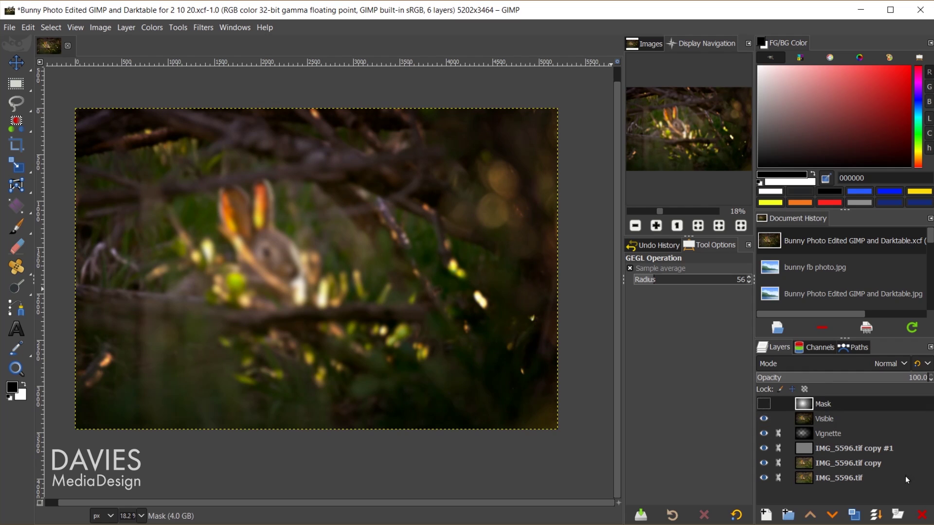
click(921, 516)
click(921, 516)
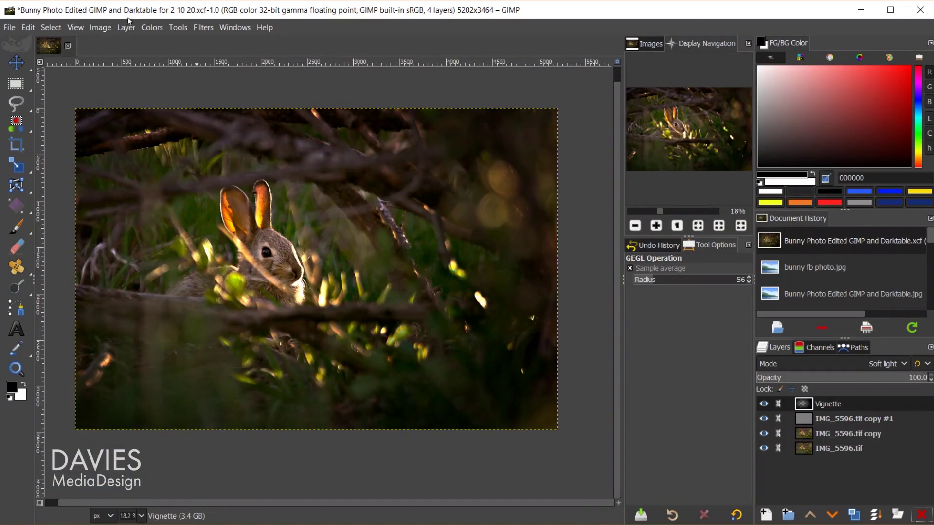
click(130, 30)
click(143, 60)
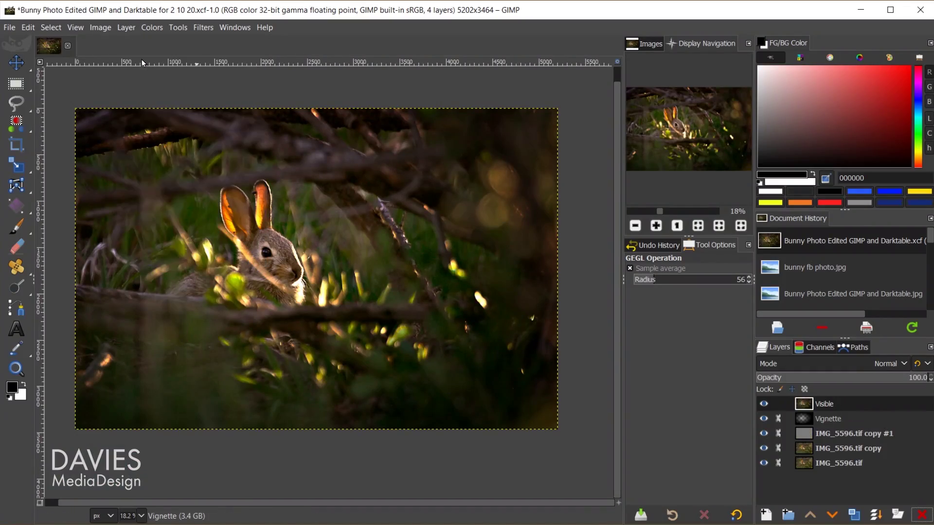
- Start a Lens Blur on the Visible layer, check the Aux Input choices, and set the radius to about 14.06
click(202, 28)
mouse_move(228, 115)
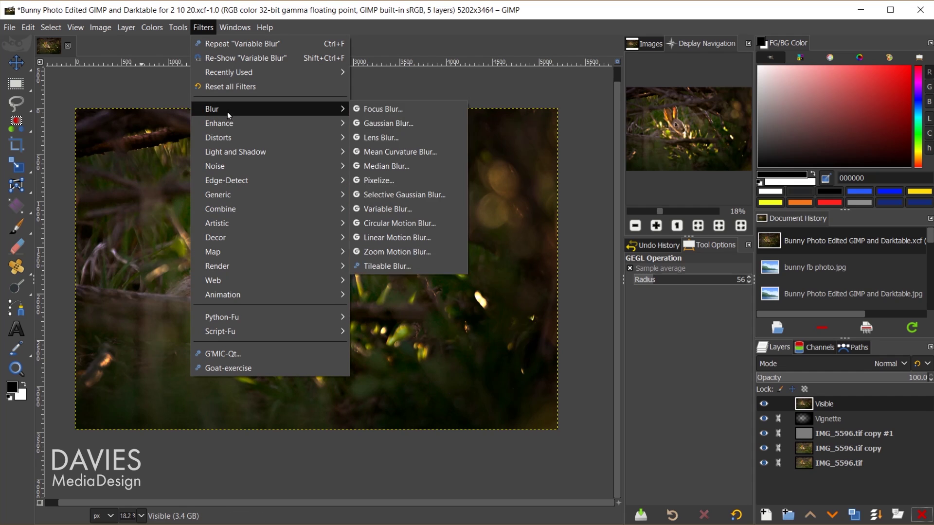
click(373, 138)
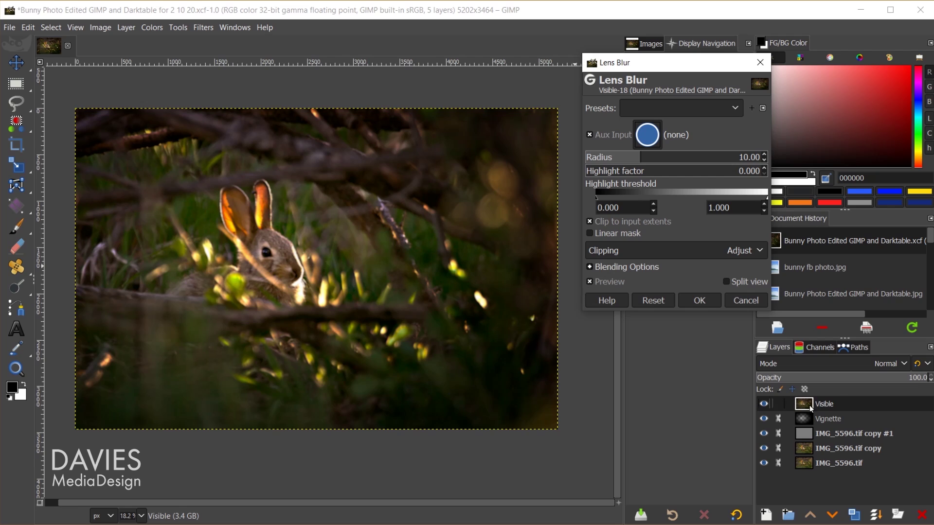
click(651, 135)
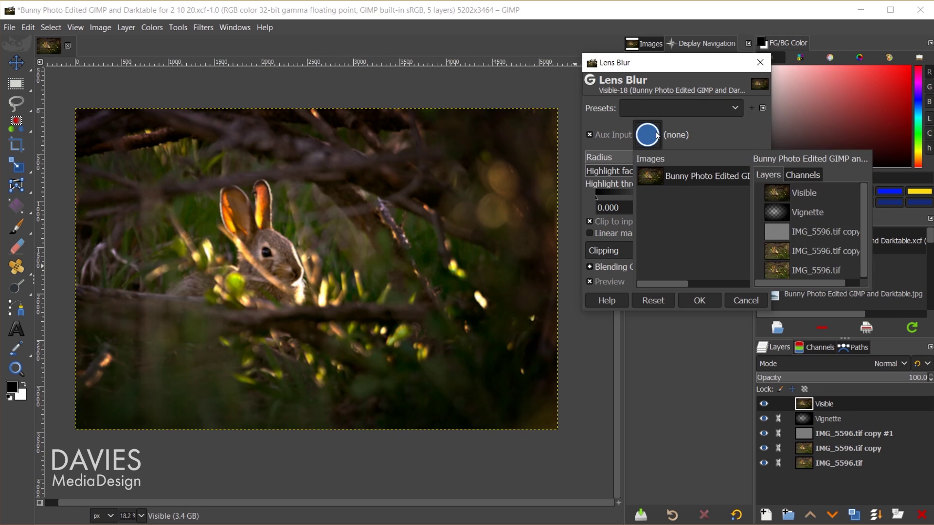
click(658, 135)
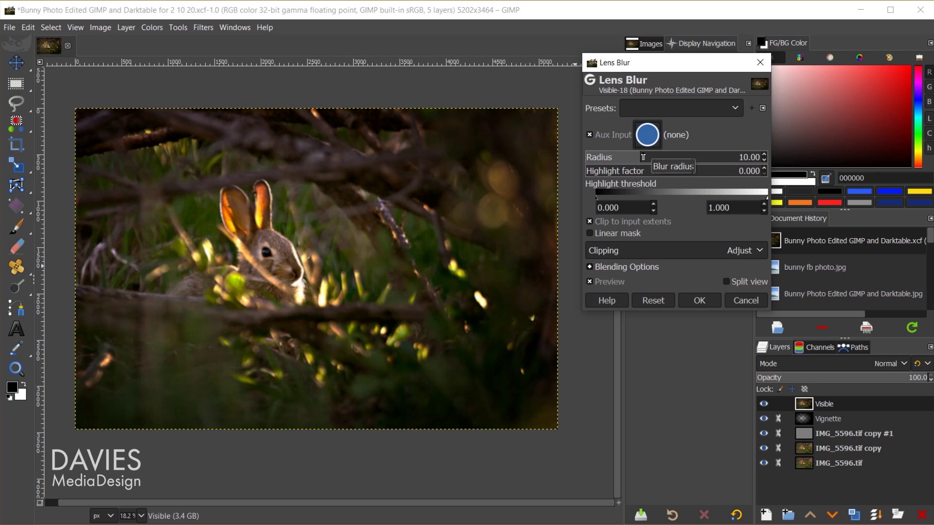
mouse_move(643, 157)
mouse_down()
mouse_move(667, 158)
mouse_move(650, 158)
mouse_up()
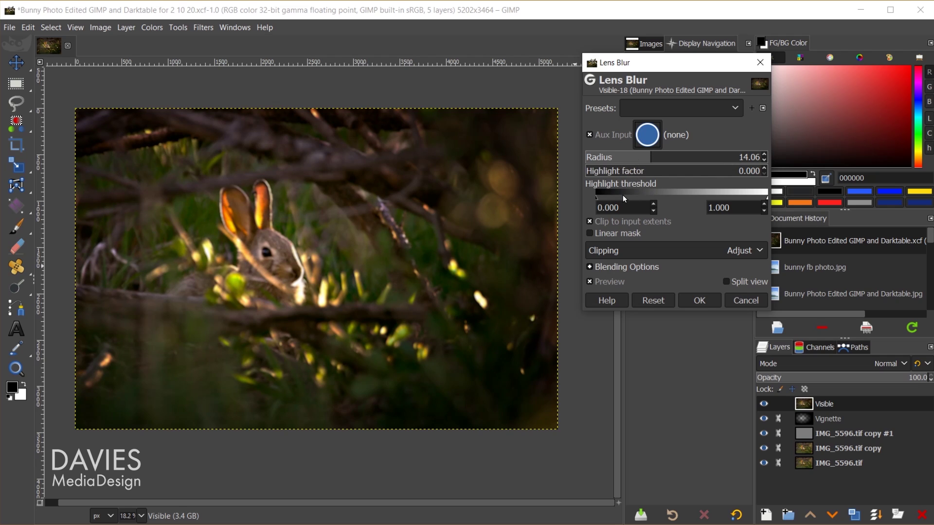
- Try a Lens Blur highlight factor of about 0.634 with an upper highlight threshold of about 1.092, and cancel the filter
click(631, 172)
drag(631, 171, 694, 172)
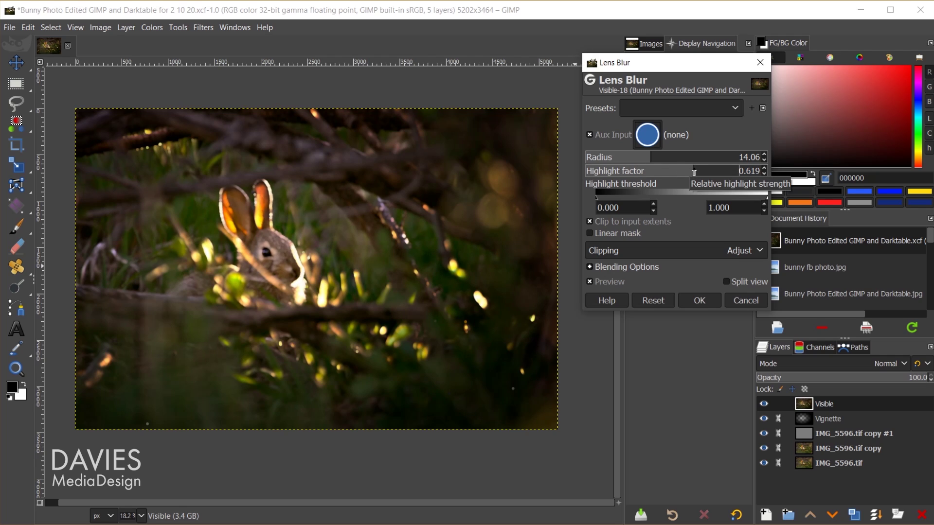
mouse_move(693, 172)
mouse_down()
mouse_move(671, 171)
mouse_move(697, 173)
mouse_up()
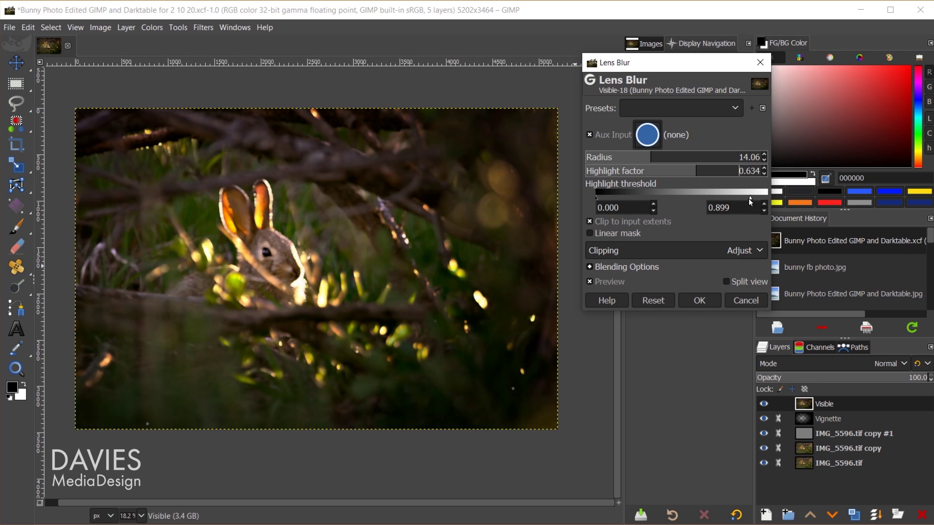
drag(749, 200, 783, 202)
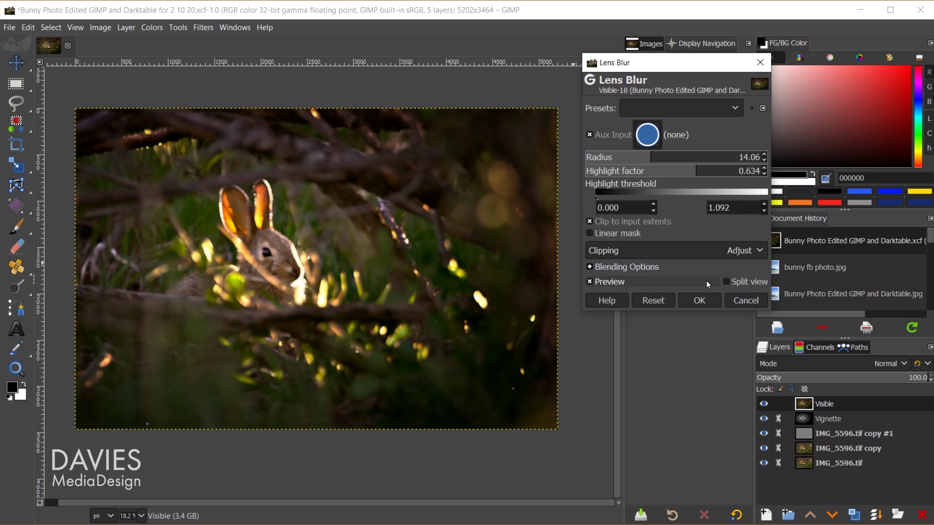
click(745, 301)
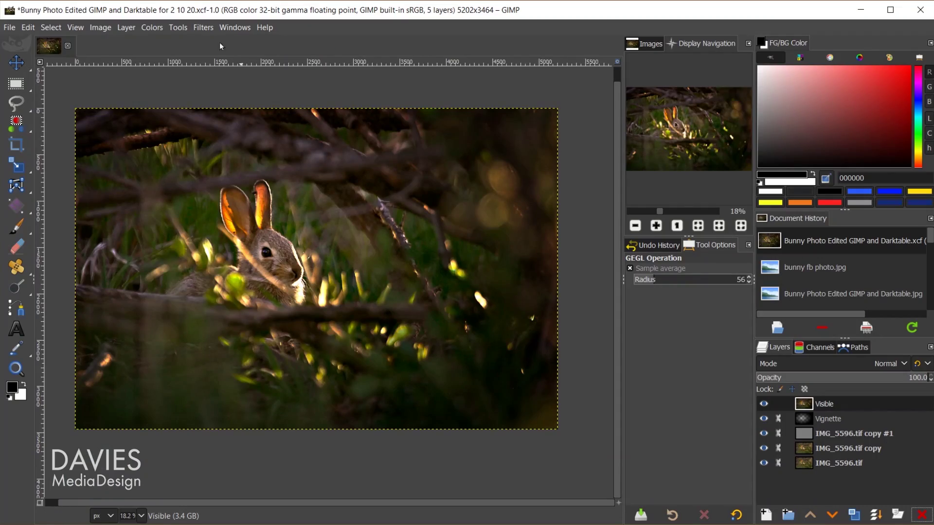
- Start a Focus Blur on the Visible layer and enlarge its outer limit, inner focus circle around the rabbit, and midpoint ring on the canvas
click(203, 27)
mouse_move(226, 106)
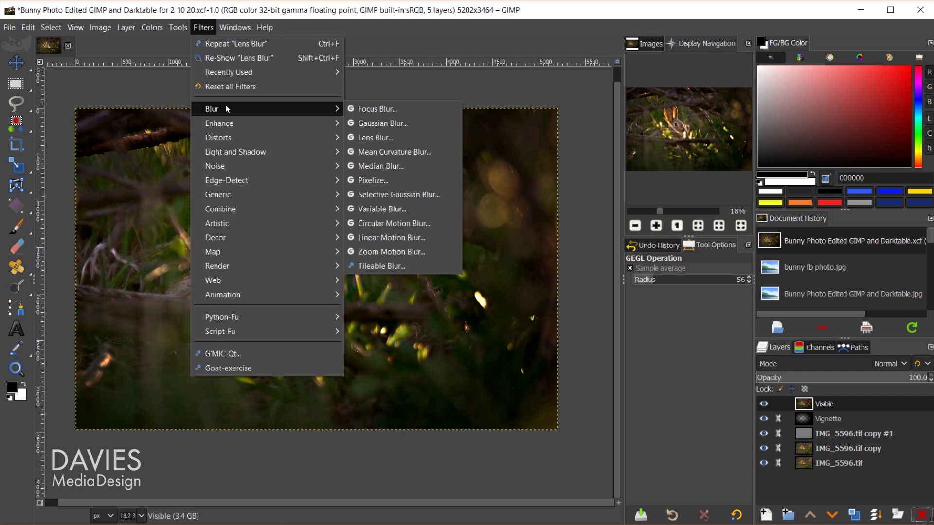
click(398, 109)
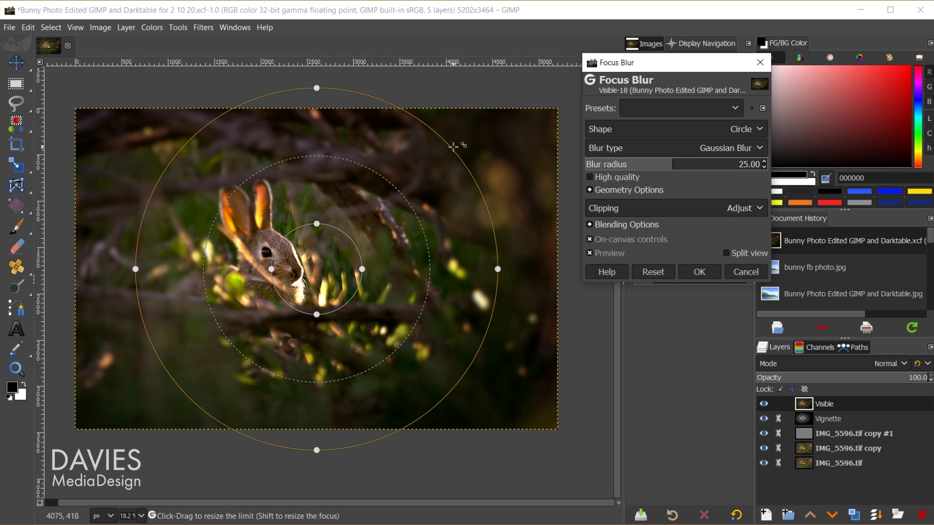
drag(456, 146, 515, 113)
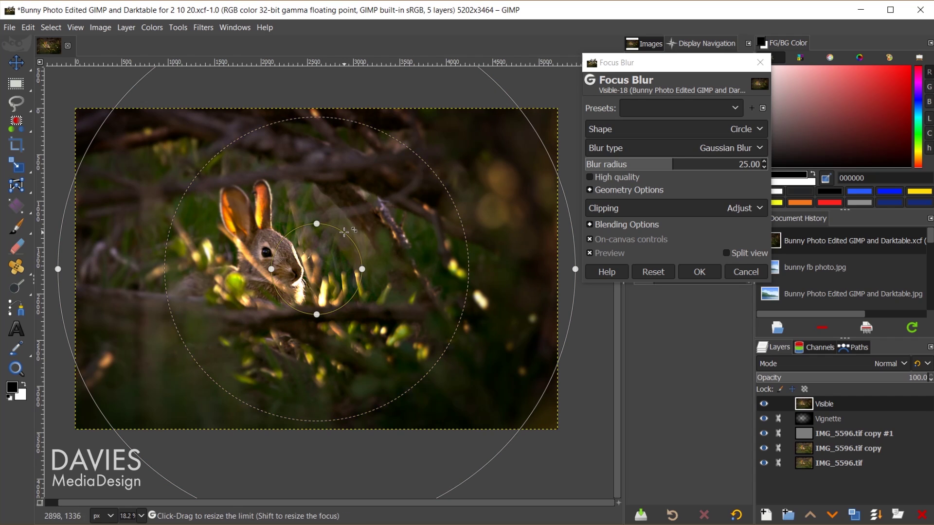
drag(350, 229, 404, 185)
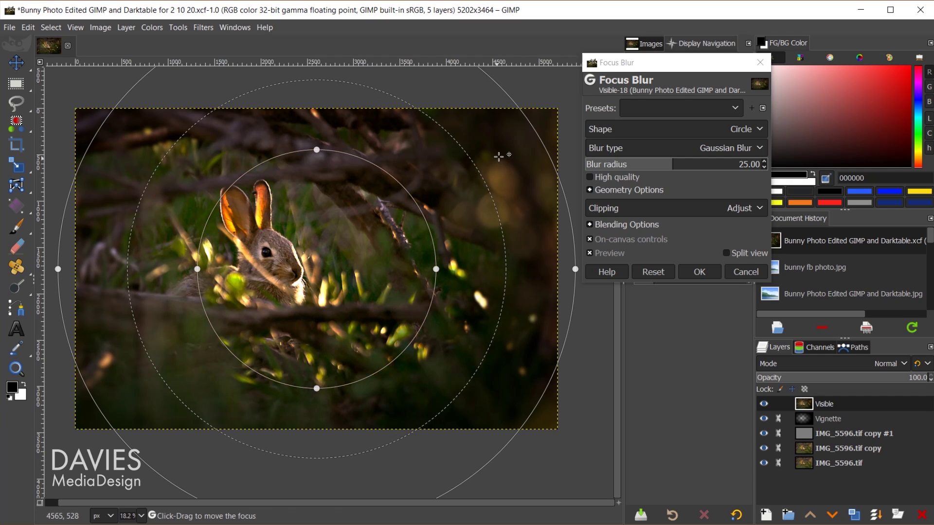
mouse_move(479, 165)
mouse_down()
mouse_move(467, 173)
mouse_move(485, 165)
mouse_up()
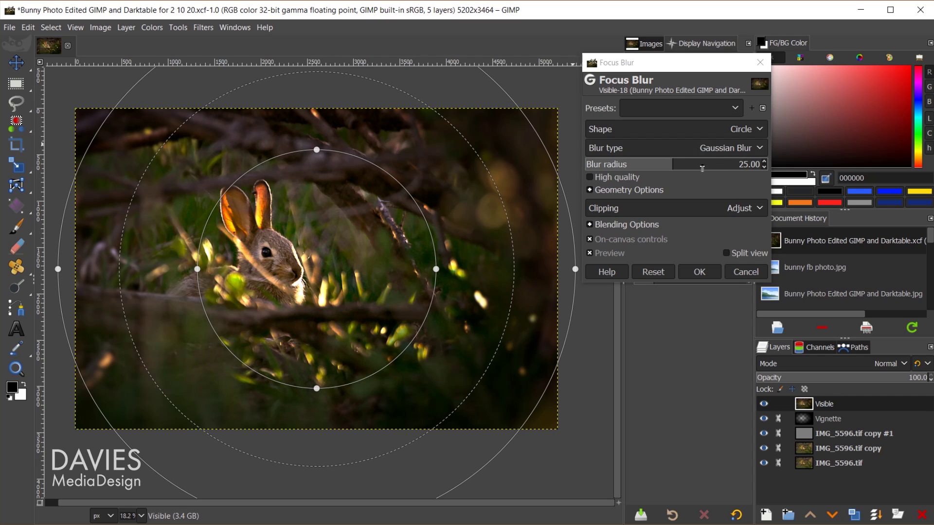
- Try the Lens Blur type in Focus Blur with a highlight factor of 0.462, and return the blur type to Gaussian Blur
click(726, 149)
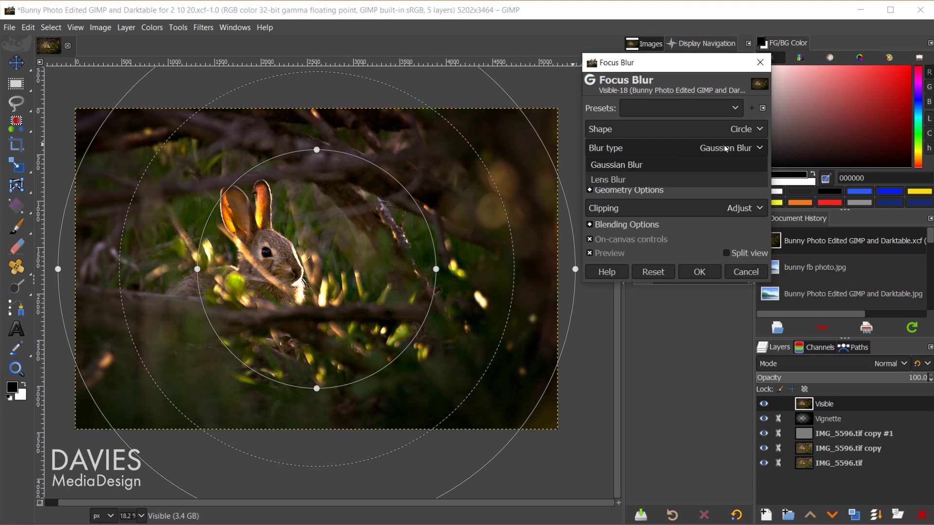
click(721, 180)
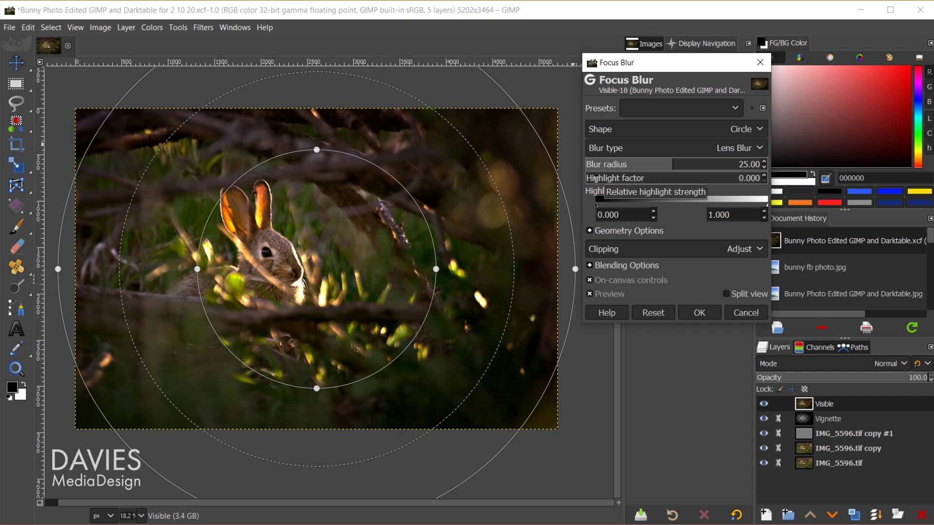
drag(596, 179, 667, 182)
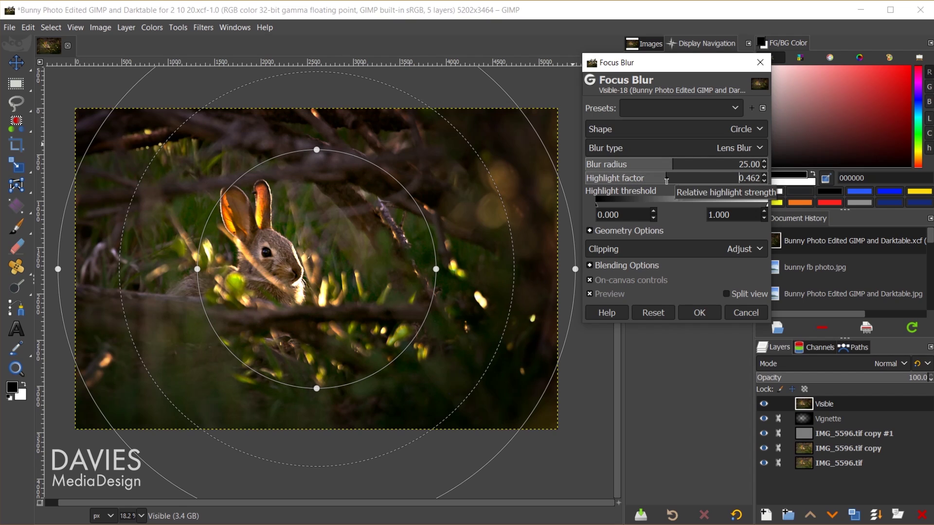
click(727, 143)
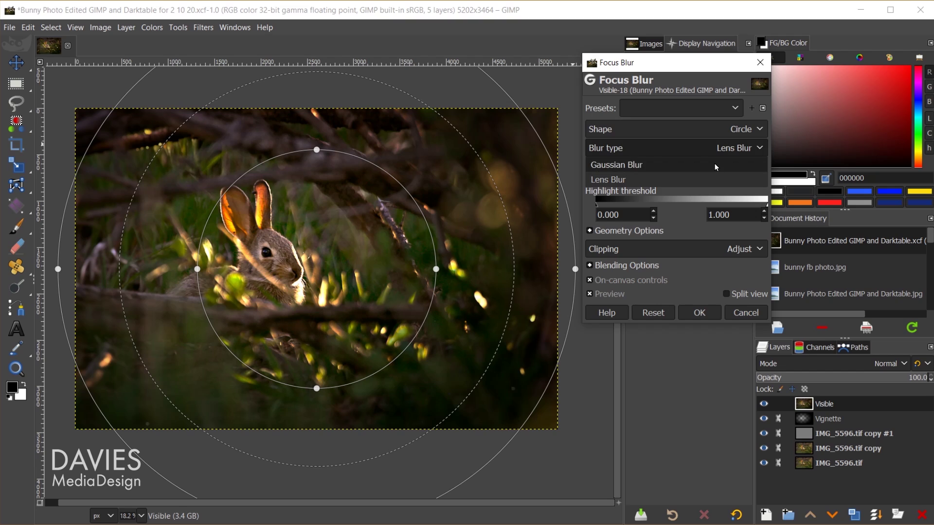
click(714, 163)
- Stretch the focus circle into a flat ellipse wider than the photo, and use a high-quality blur with a radius of 58.45
click(626, 178)
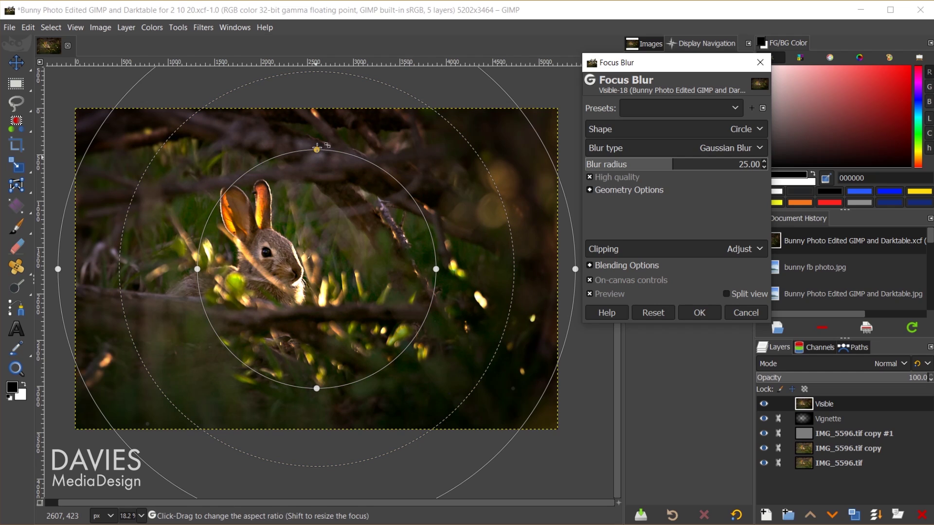
drag(317, 147, 316, 197)
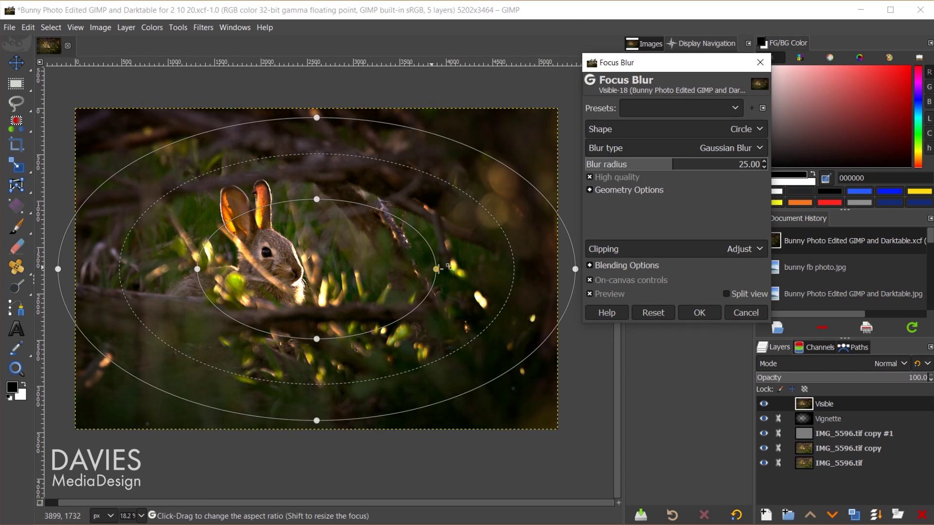
drag(436, 269, 623, 250)
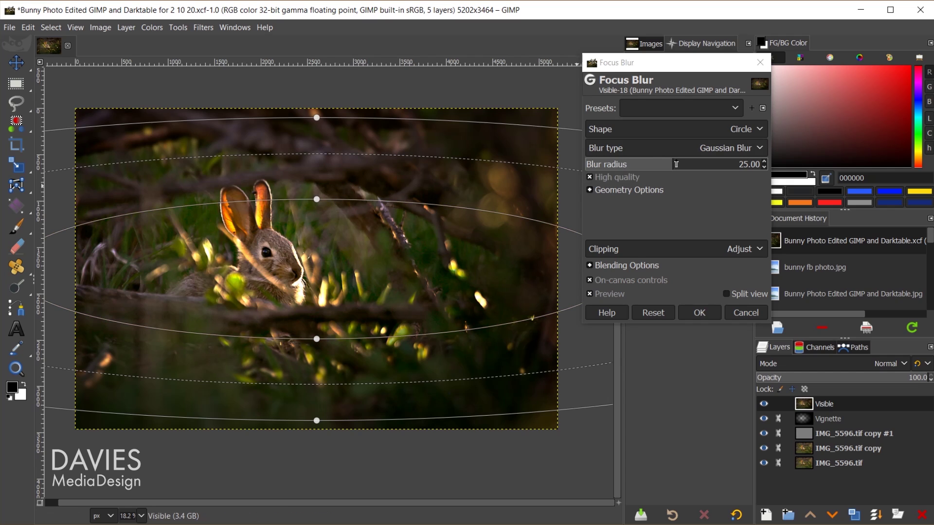
drag(676, 164, 720, 189)
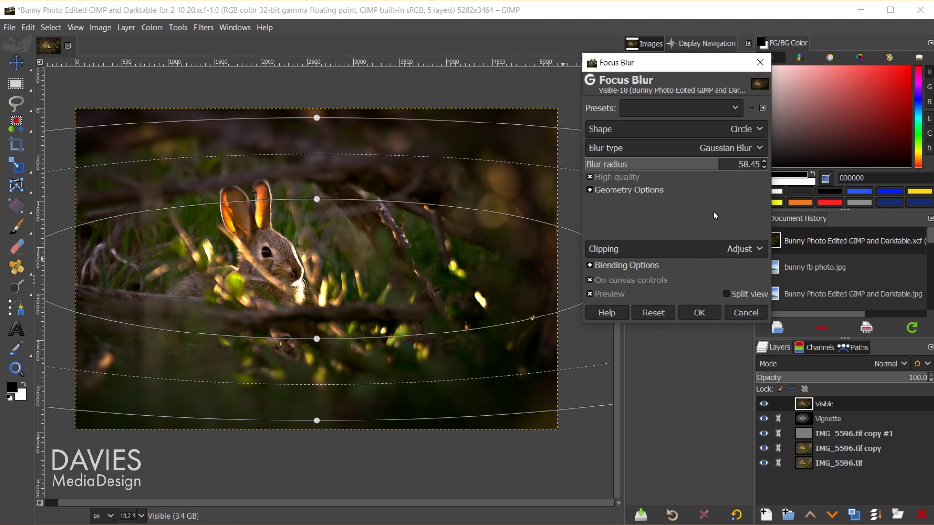
- Review the Focus Blur blending options and mode lists, keeping the Replace mode, the Default group and full opacity
click(648, 267)
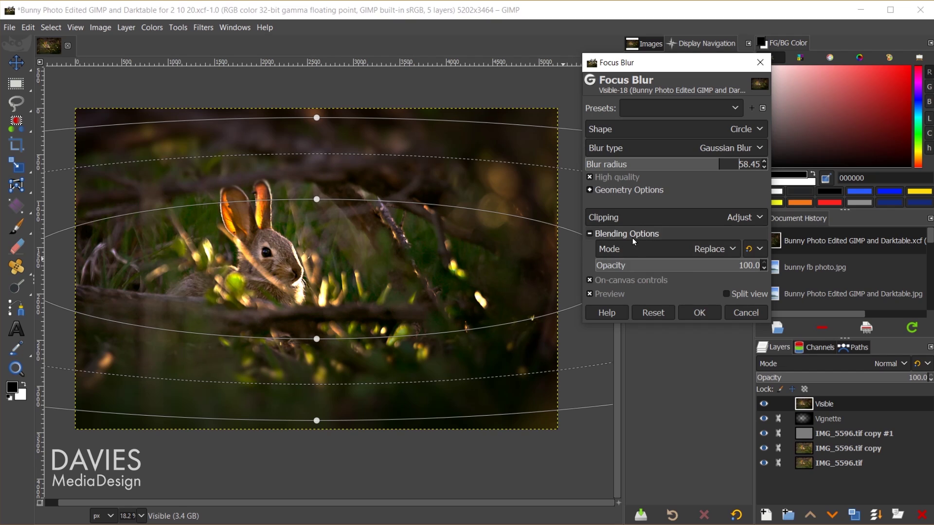
click(704, 250)
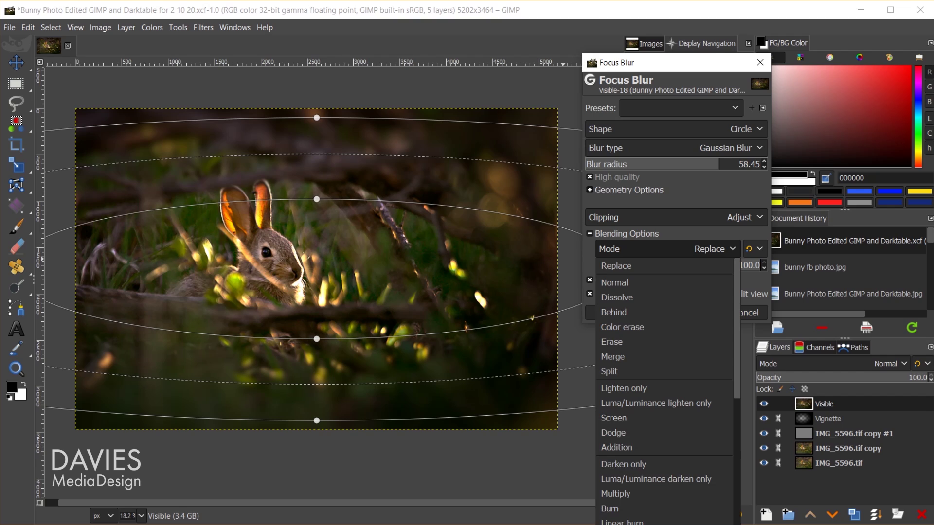
click(688, 248)
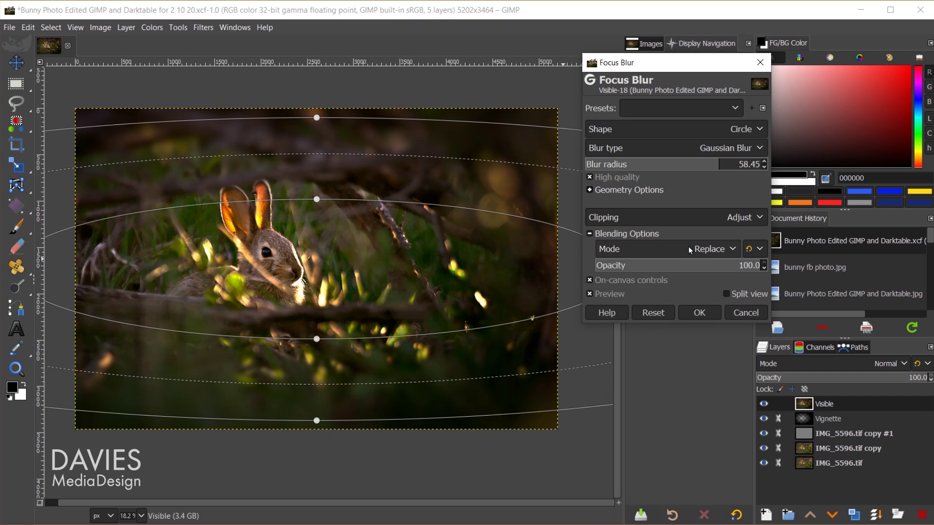
click(758, 251)
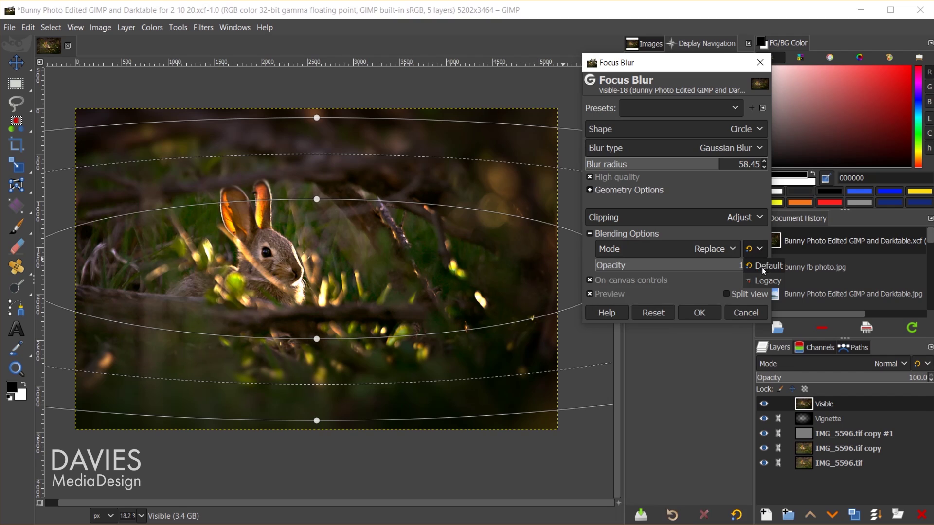
click(764, 268)
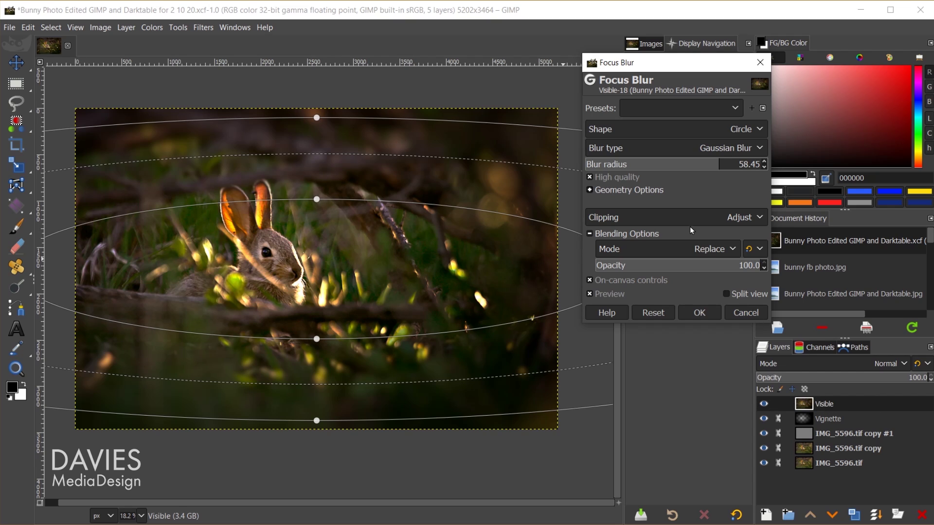
drag(691, 264, 782, 266)
- Hide the on-canvas controls, compare the blur in split view, and apply the Focus Blur to the Visible layer
click(606, 280)
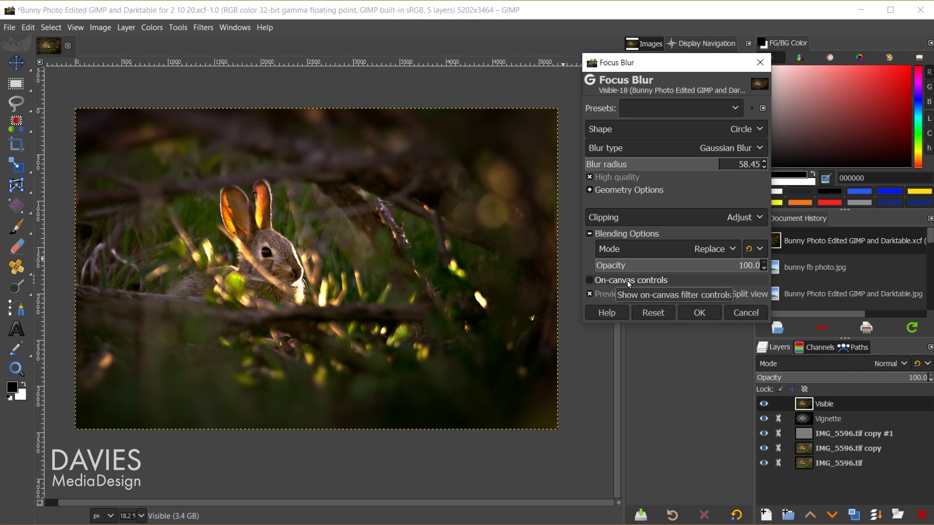
click(726, 294)
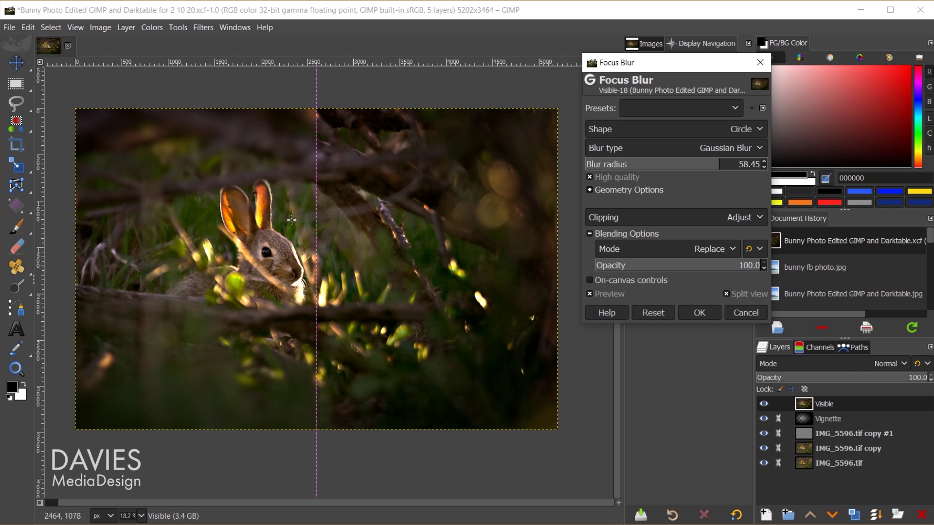
click(717, 294)
click(700, 313)
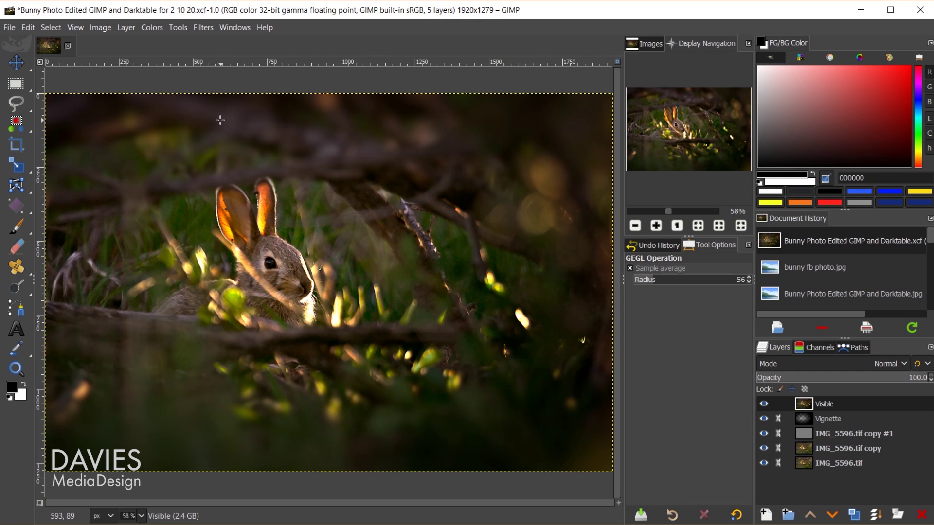
- Start a Bloom on the Visible layer with threshold 48.26 and softness 37.50, and try a glow radius of 72.55
click(206, 27)
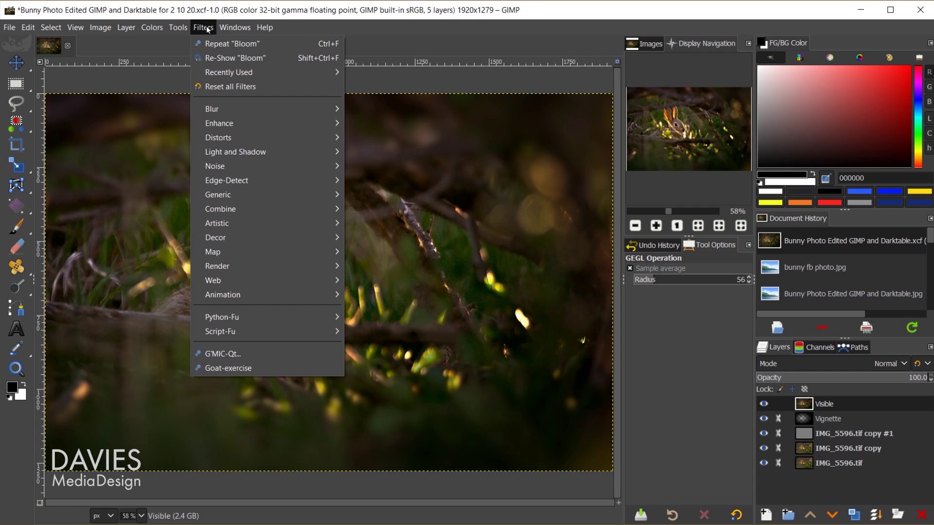
mouse_move(252, 152)
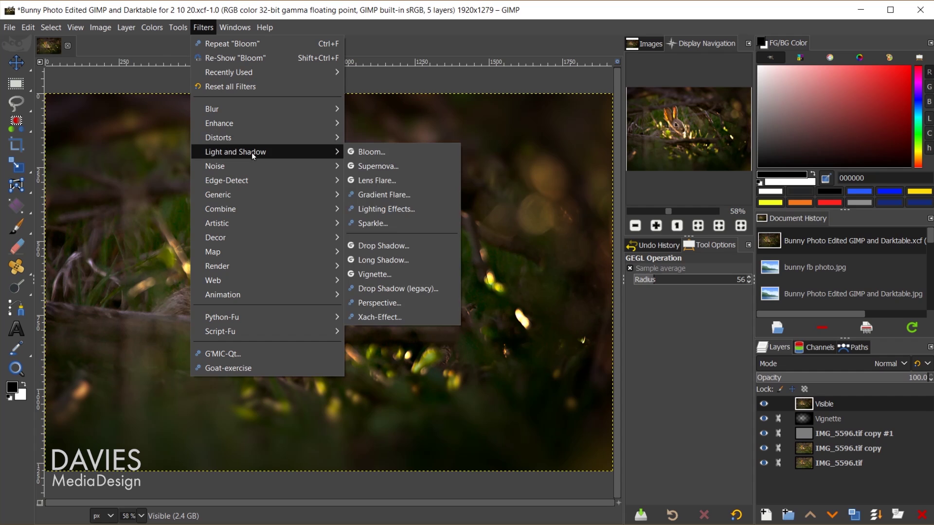
click(372, 152)
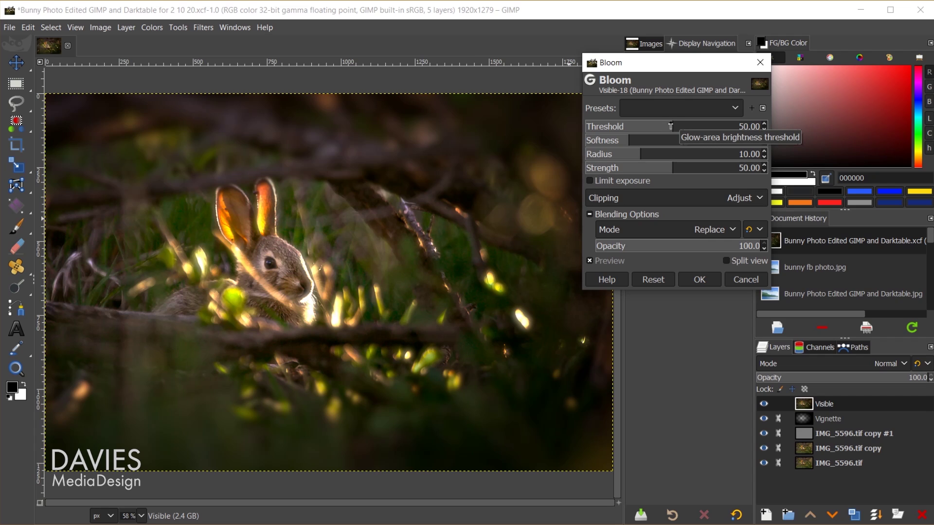
drag(670, 126, 798, 133)
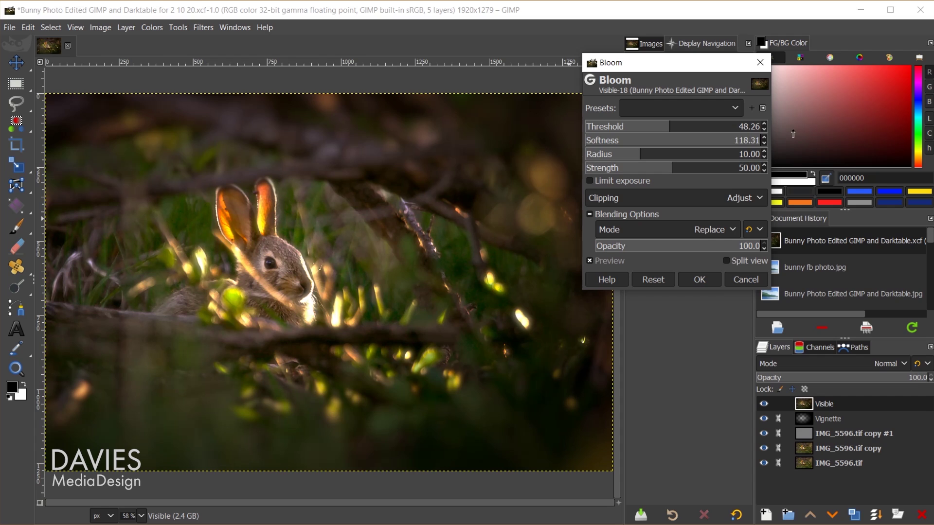
drag(739, 138, 735, 159)
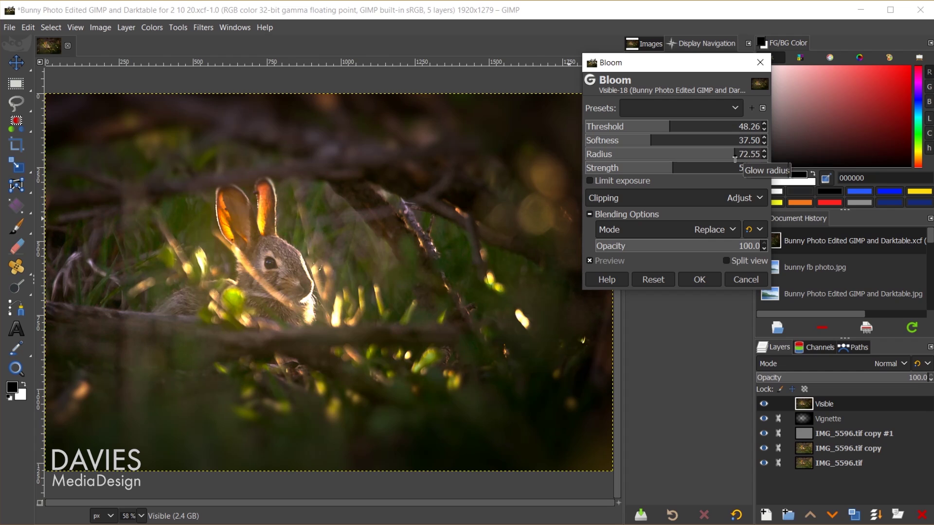
- Apply the Bloom with radius 14.06, strength 46.80 and limited exposure, and compare the result by hiding and showing the Visible layer
mouse_move(713, 161)
mouse_down()
mouse_move(637, 160)
mouse_move(707, 168)
mouse_up()
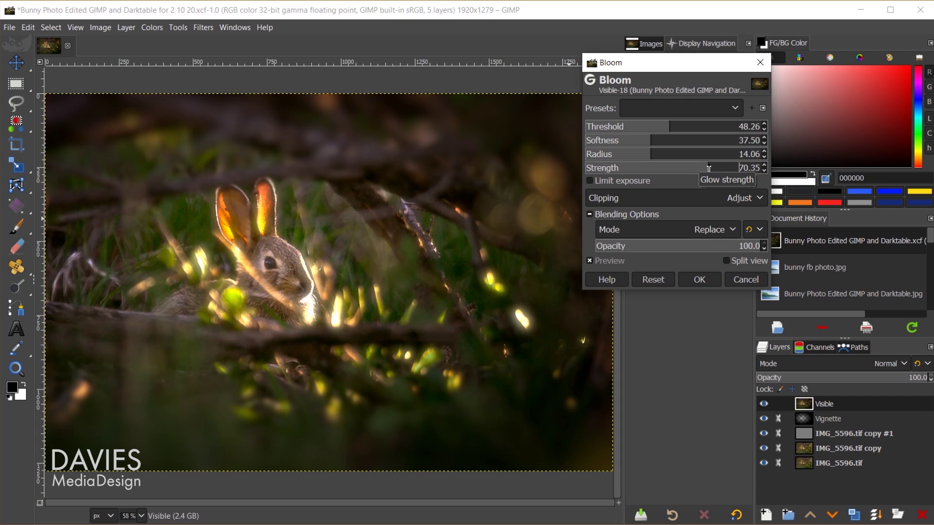
drag(709, 168, 640, 177)
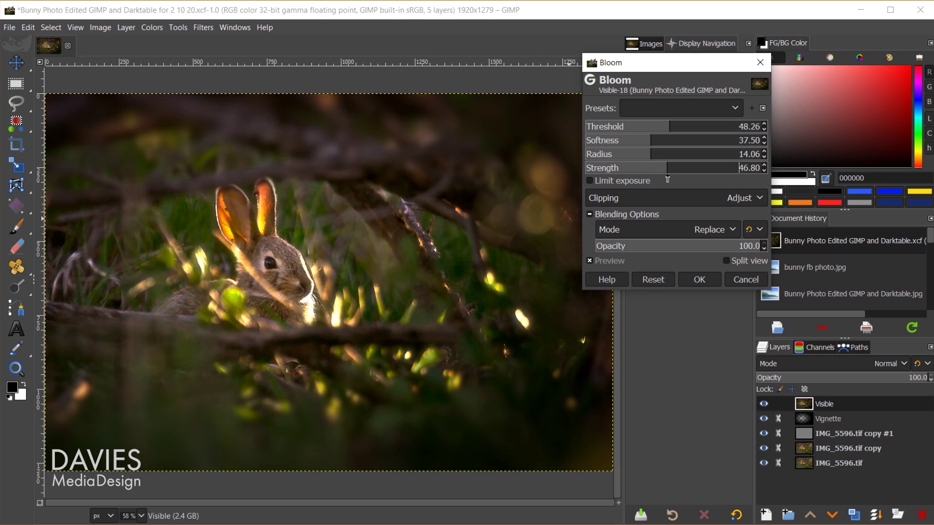
click(635, 179)
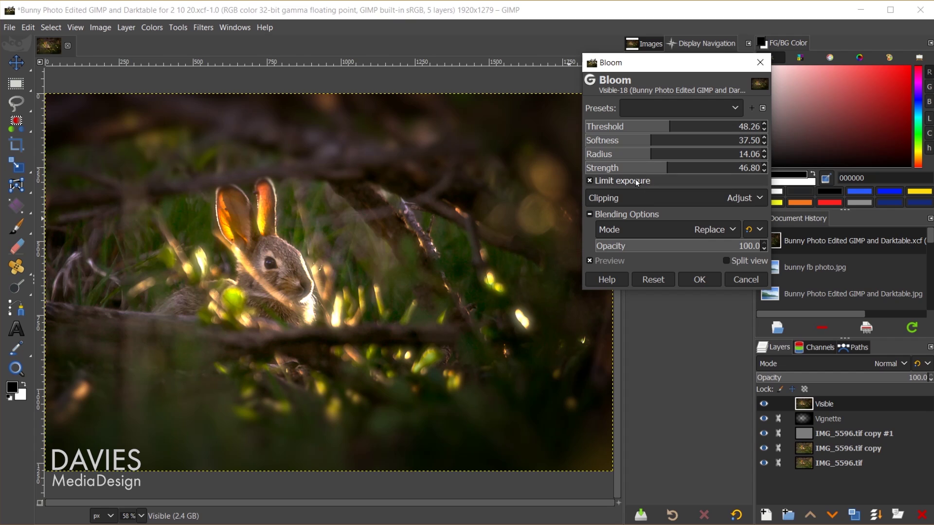
click(649, 214)
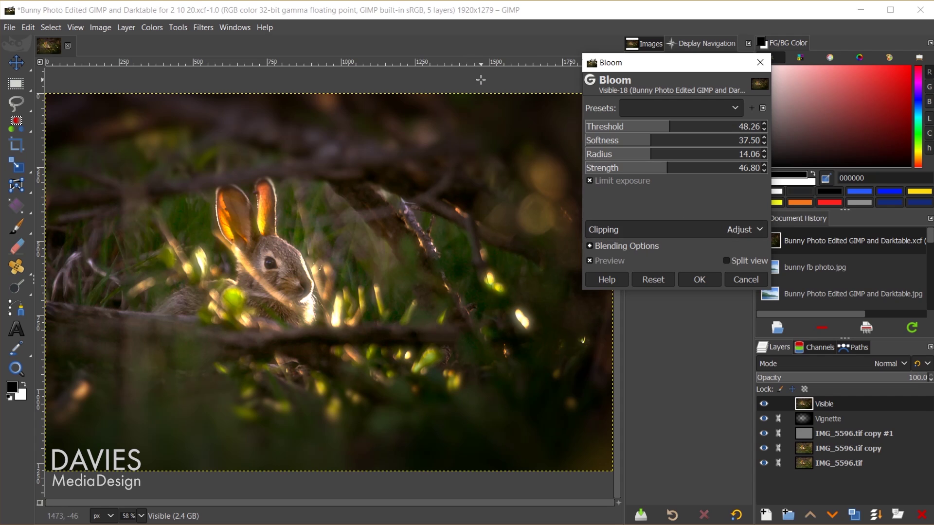
click(700, 279)
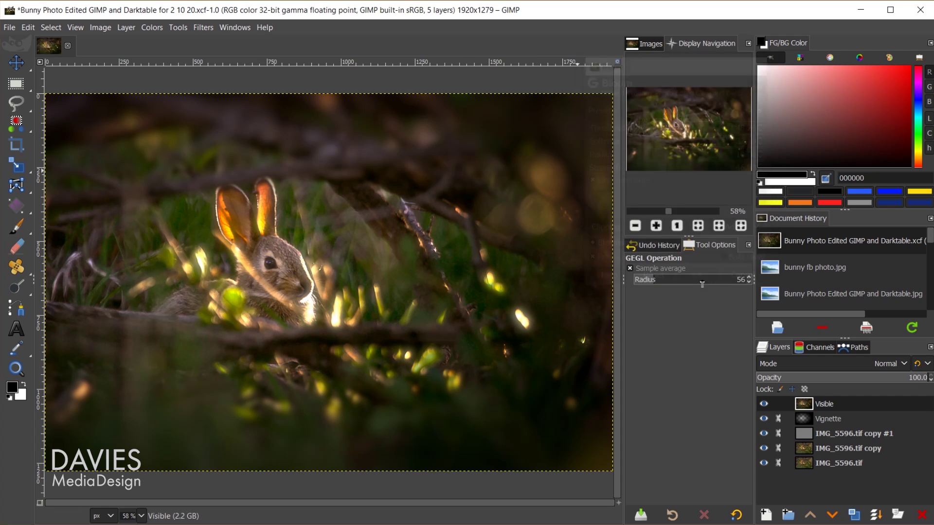
click(764, 404)
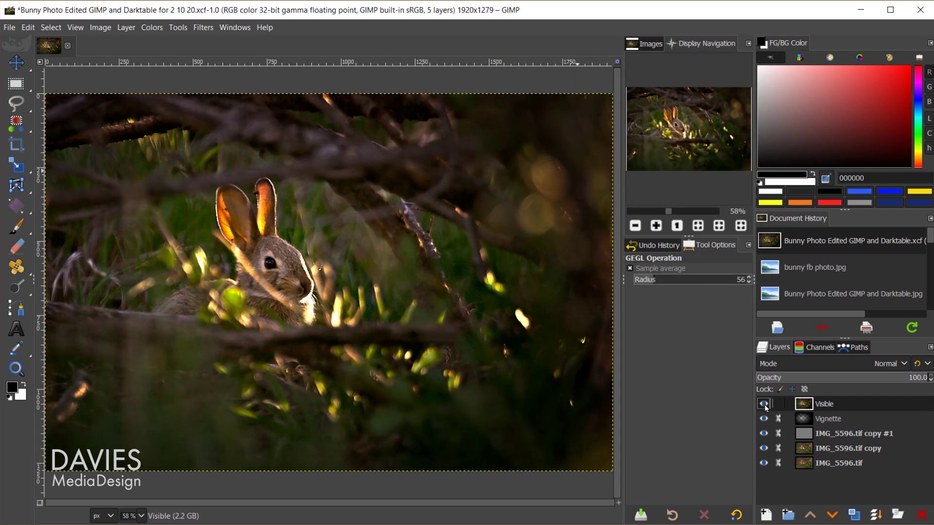
click(765, 405)
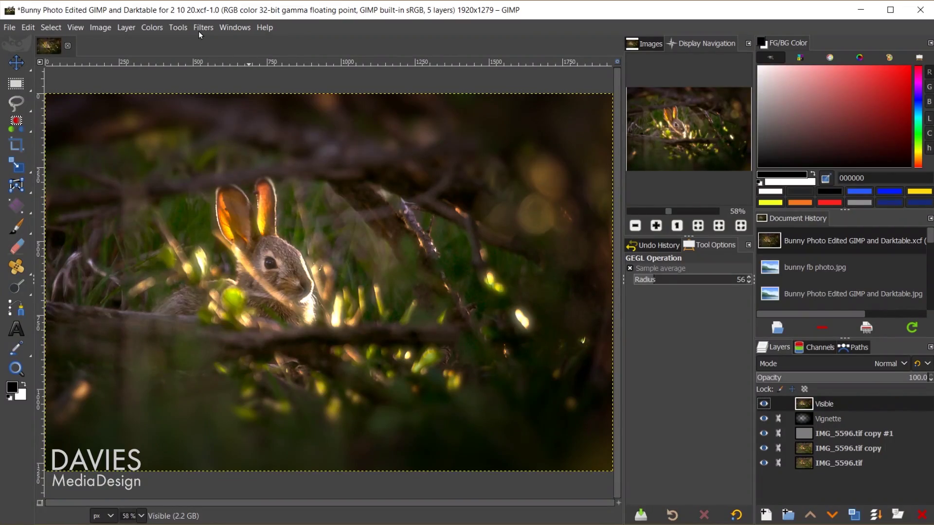
- Start another Focus Blur on the Visible layer, show its on-canvas controls, and stretch the focus circle into a wide ellipse around the rabbit
click(203, 28)
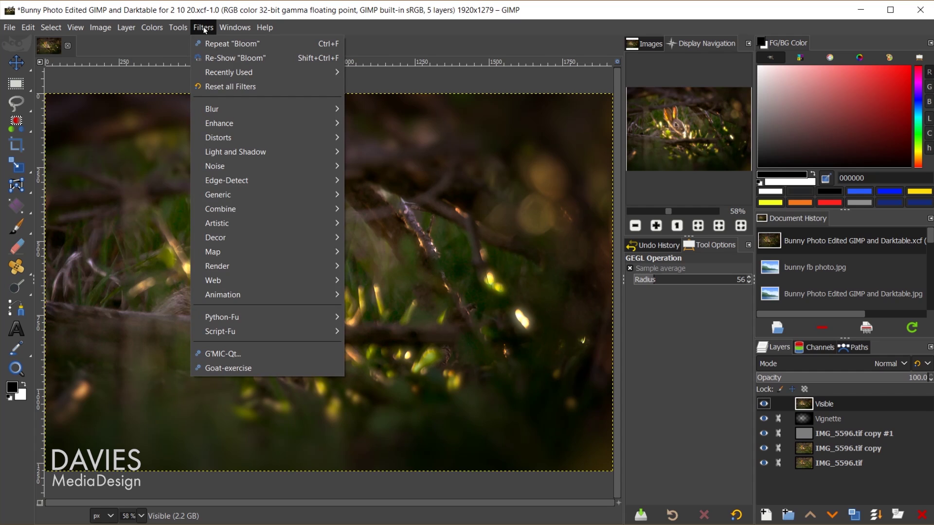
mouse_move(236, 108)
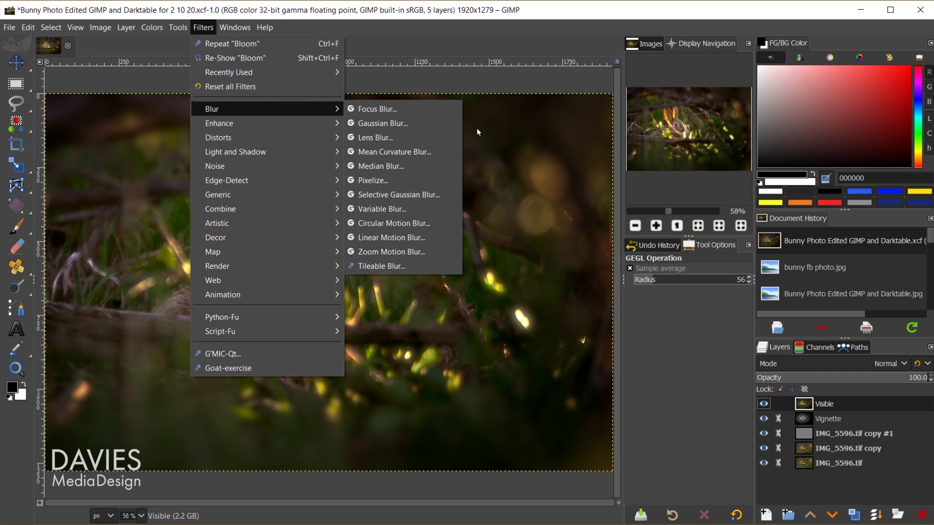
click(378, 109)
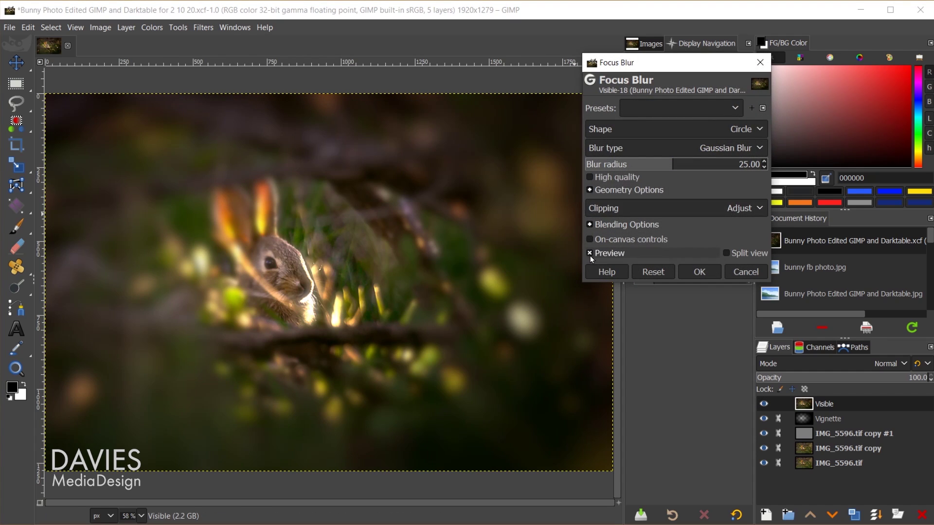
click(590, 239)
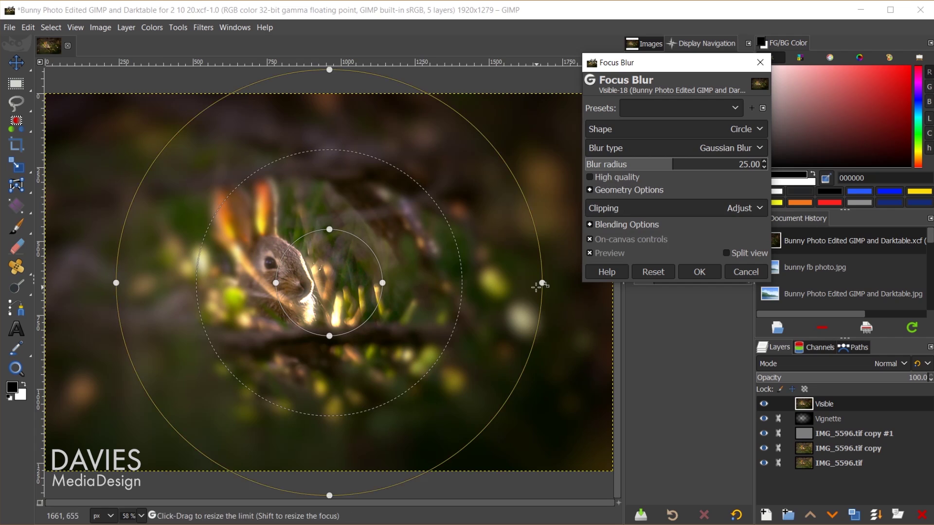
drag(542, 282, 745, 279)
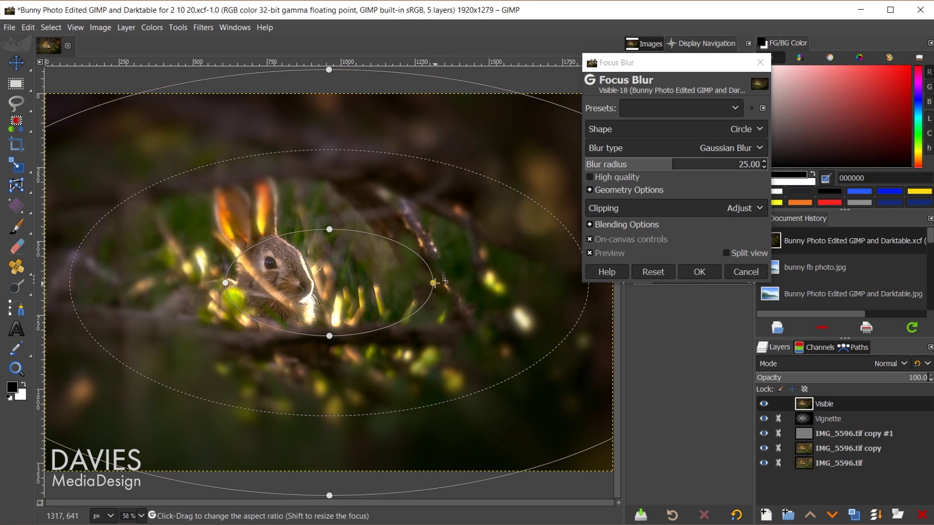
drag(547, 281, 581, 283)
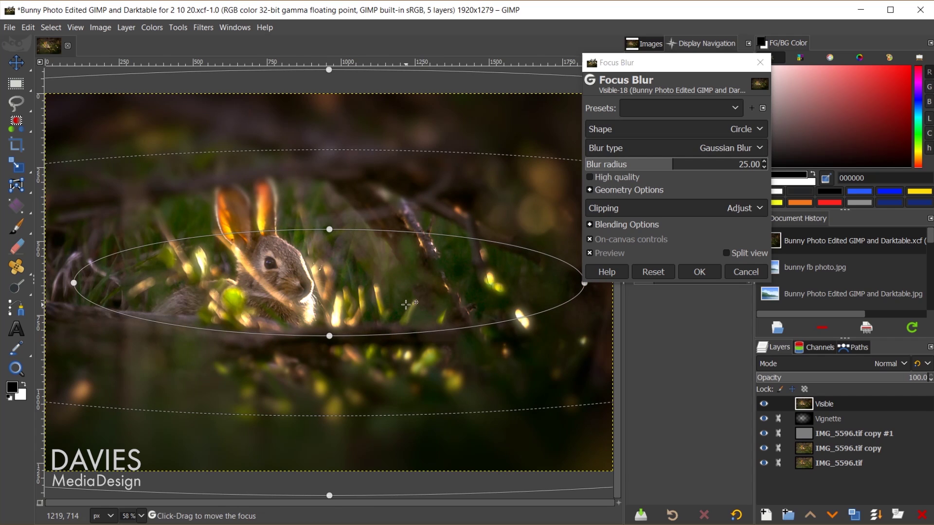
- Widen the inner focus ellipse past the photo's sides, make it slightly taller, and compare the blur with the preview off and on
scroll(411, 302, down, 1)
scroll(411, 302, down, 1)
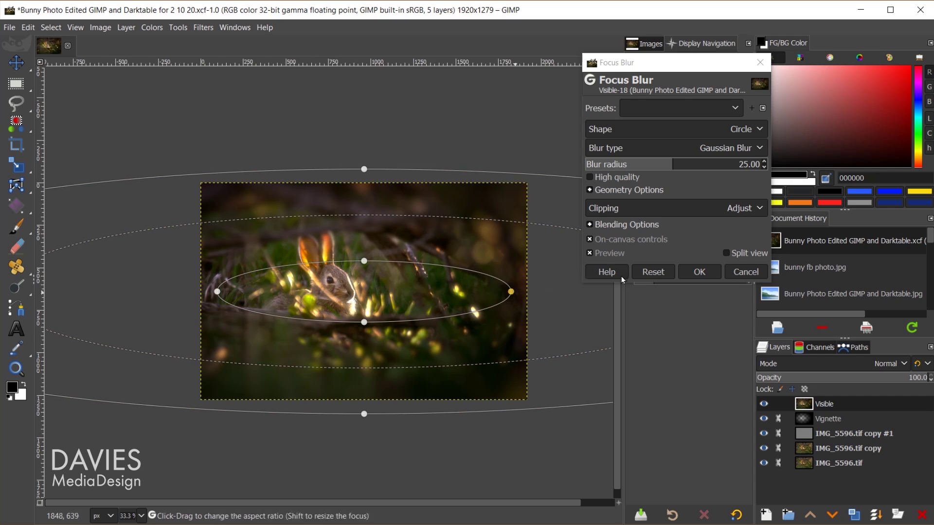
click(591, 253)
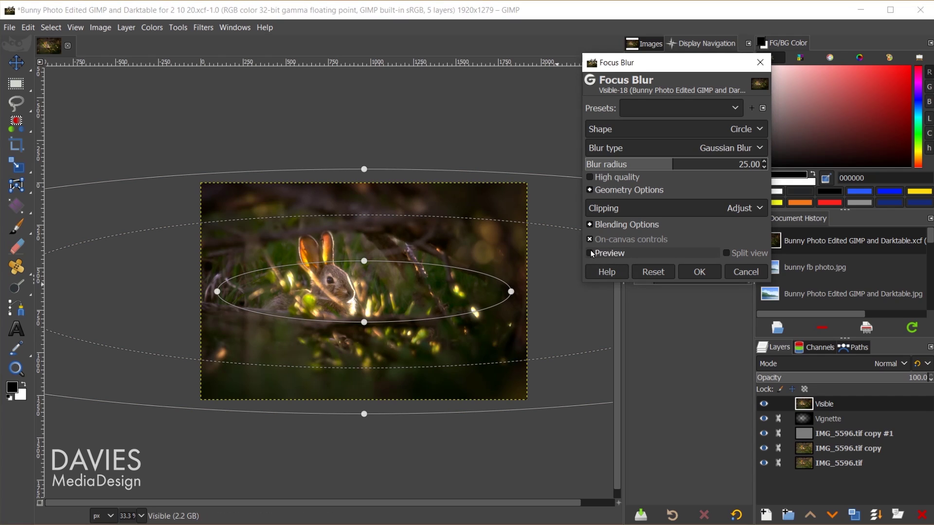
click(591, 253)
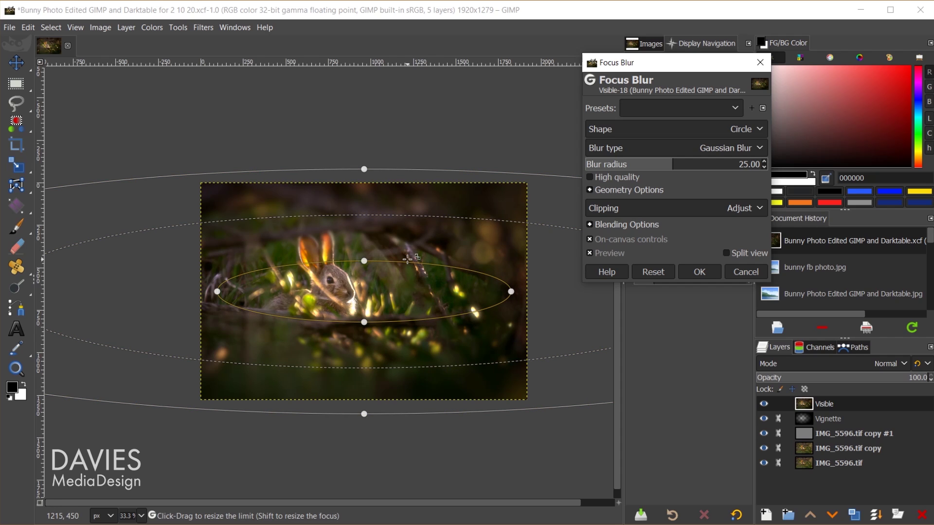
drag(511, 292, 574, 292)
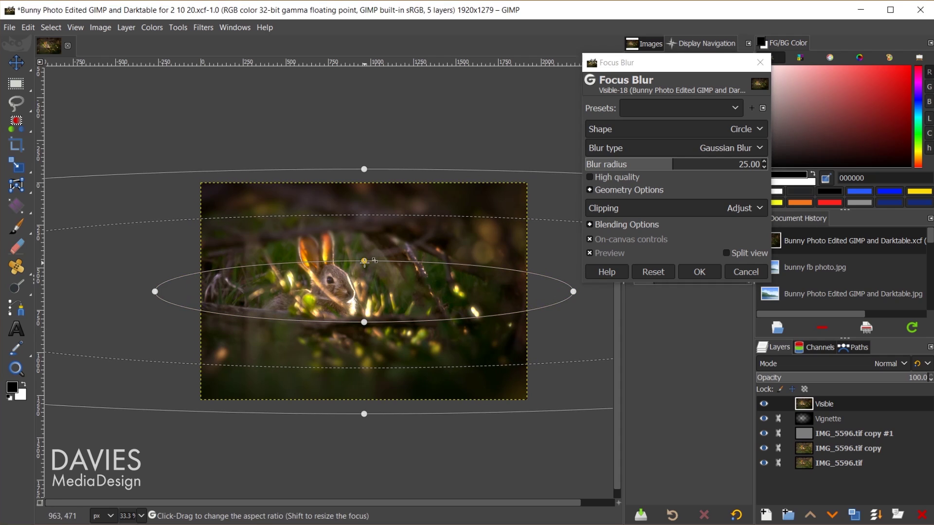
drag(365, 260, 365, 246)
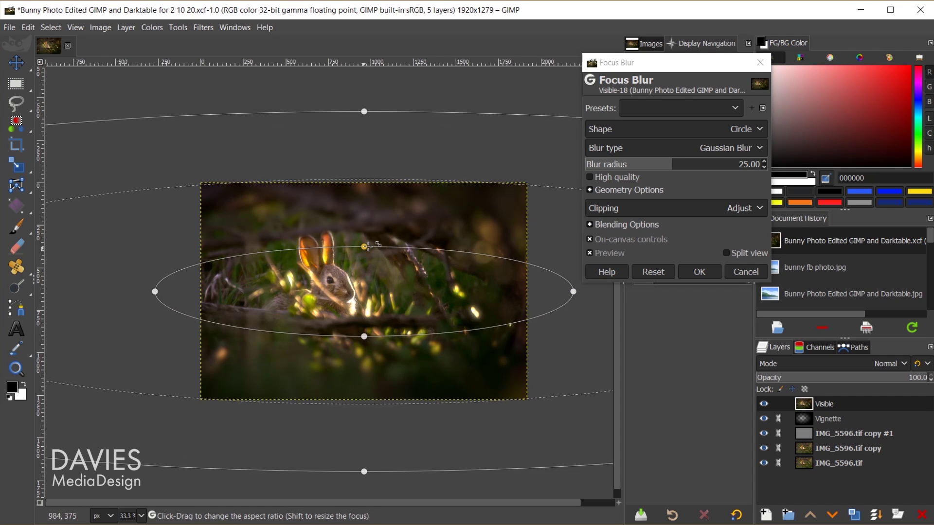
click(591, 254)
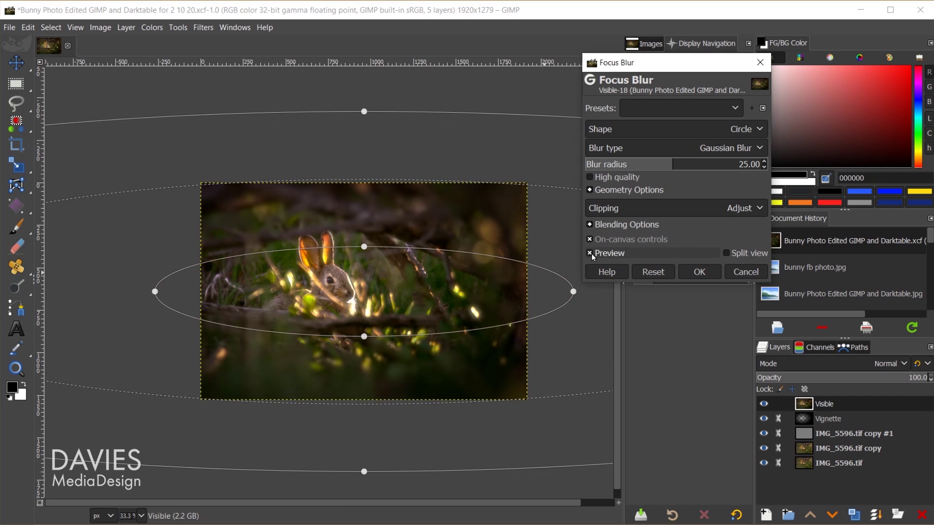